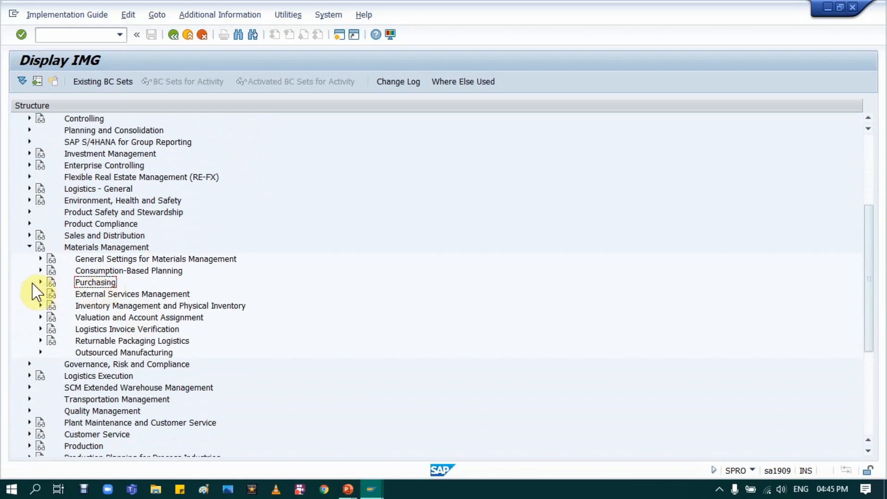
Under Materials Management > Purchasing > Environment Data, open the System Messages activity of Define Attributes of System Messages.
{"action": "left_click", "coordinate": [41, 281]}
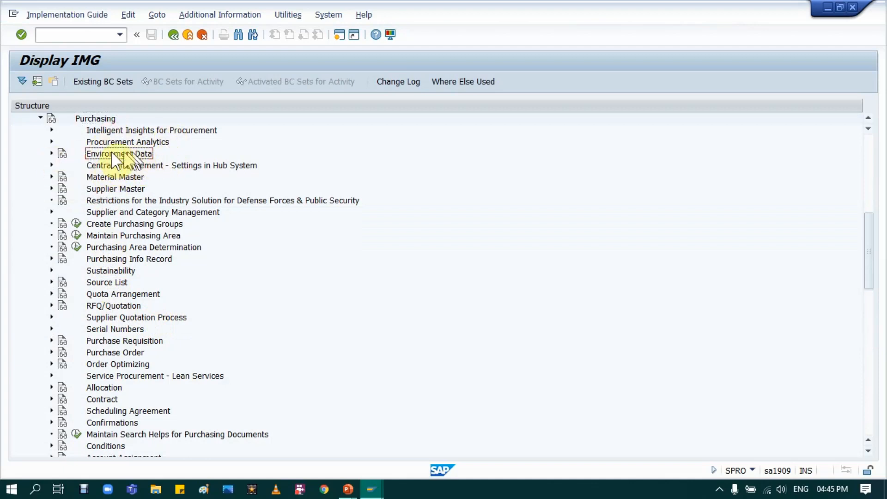
{"action": "left_click", "coordinate": [51, 154]}
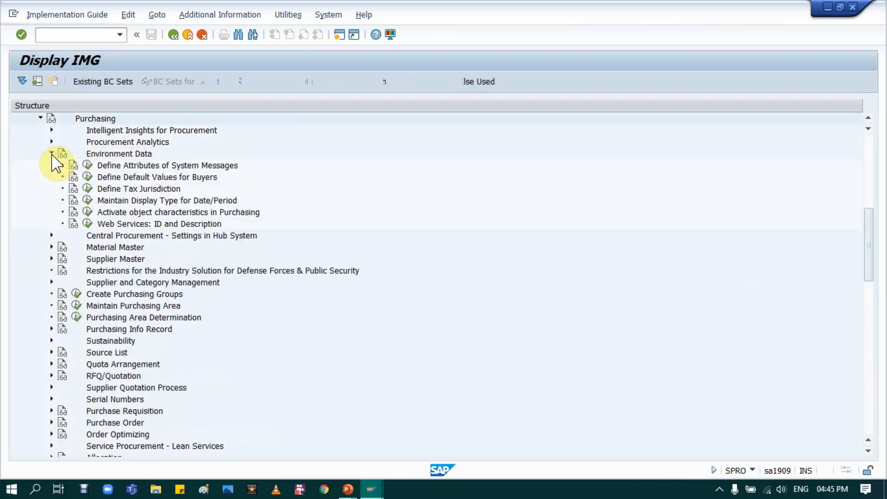
{"action": "left_click", "coordinate": [141, 166]}
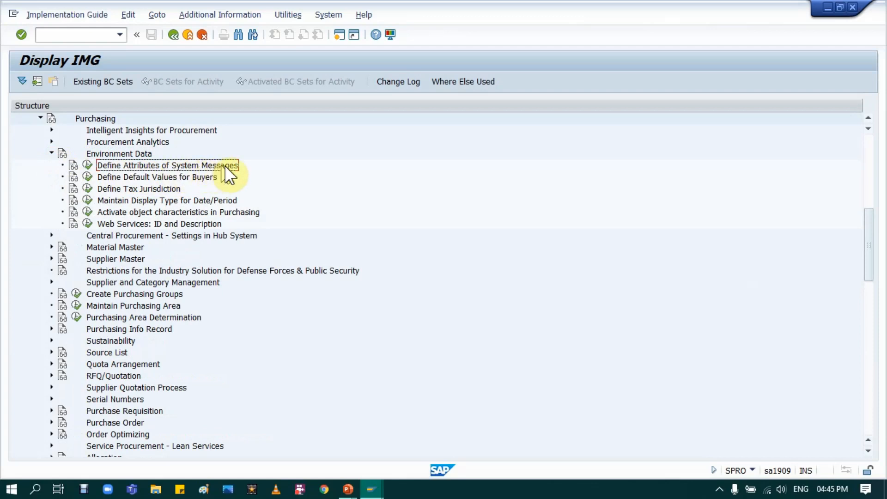
{"action": "left_click", "coordinate": [87, 167]}
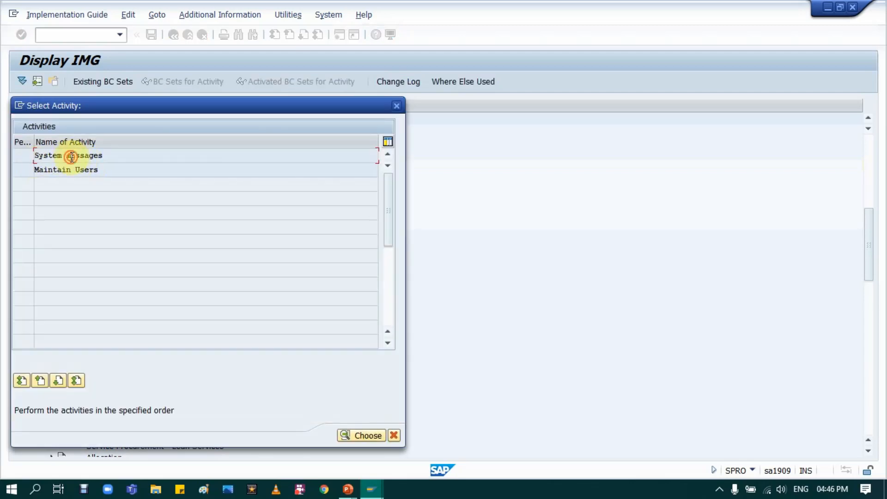
{"action": "left_click", "coordinate": [360, 435]}
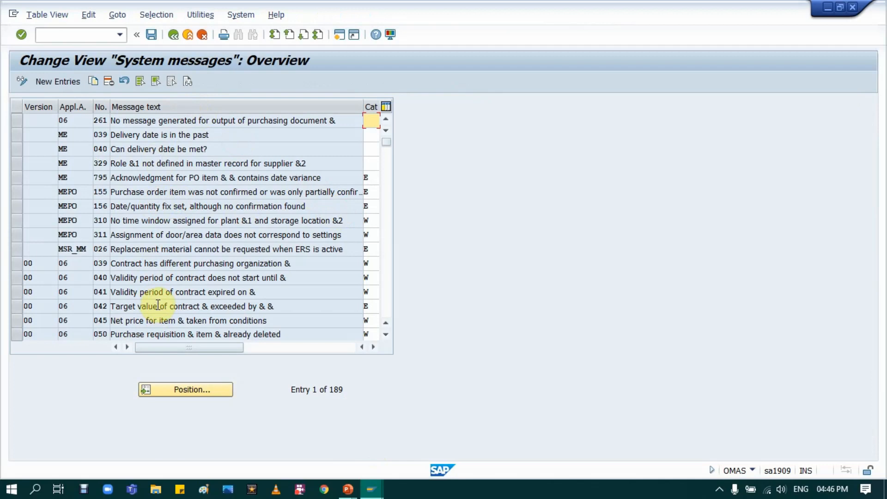
{"action": "left_click", "coordinate": [106, 250]}
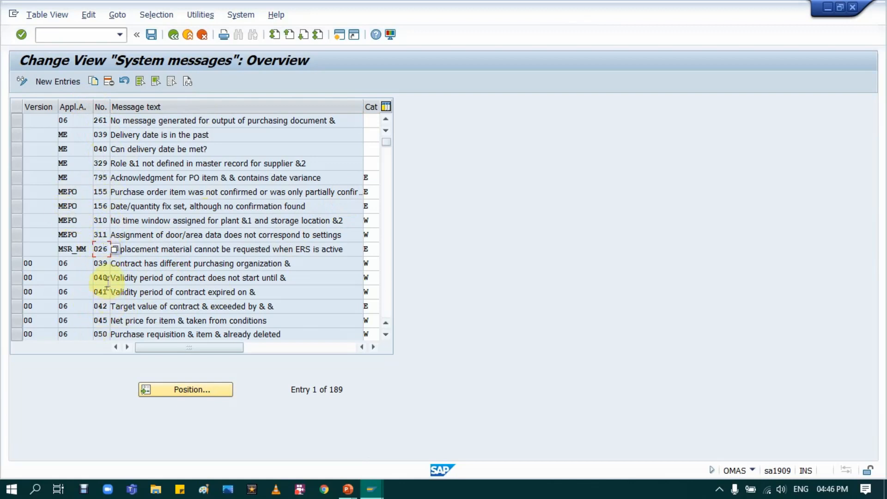
Open a new session and start transaction ME21N to create a purchase order.
{"action": "mouse_move", "coordinate": [373, 493]}
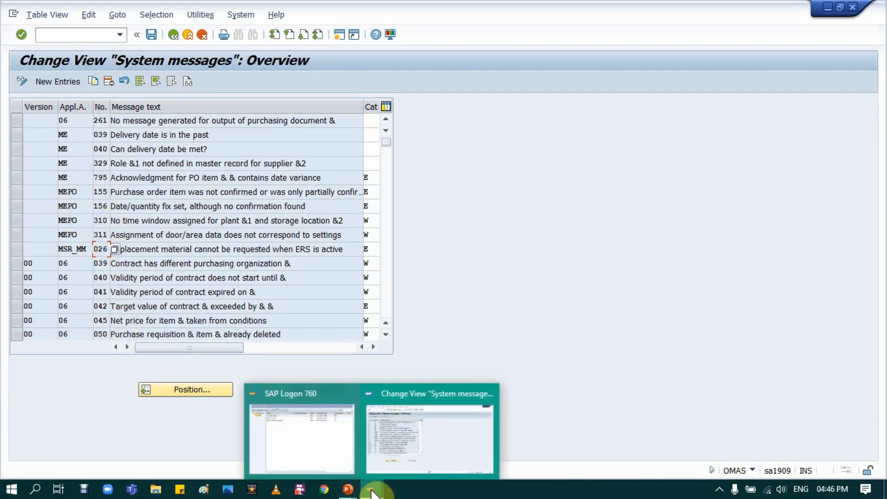
{"action": "left_click", "coordinate": [398, 427]}
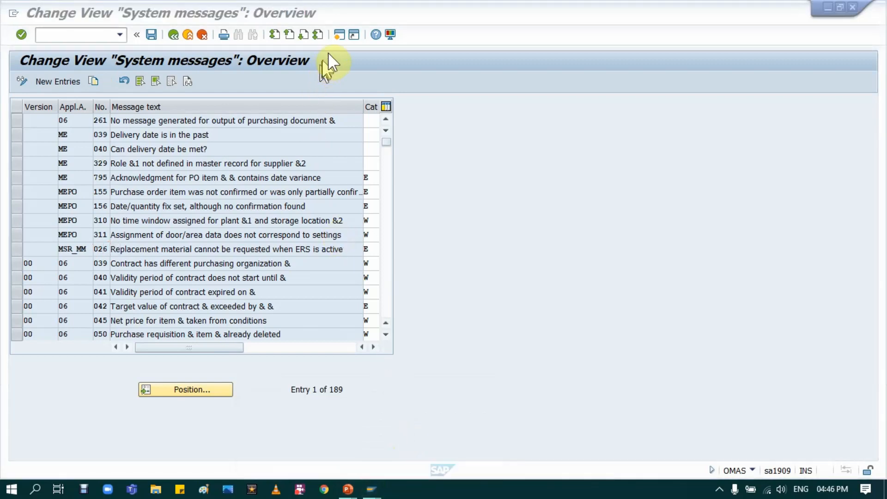
{"action": "left_click", "coordinate": [338, 35]}
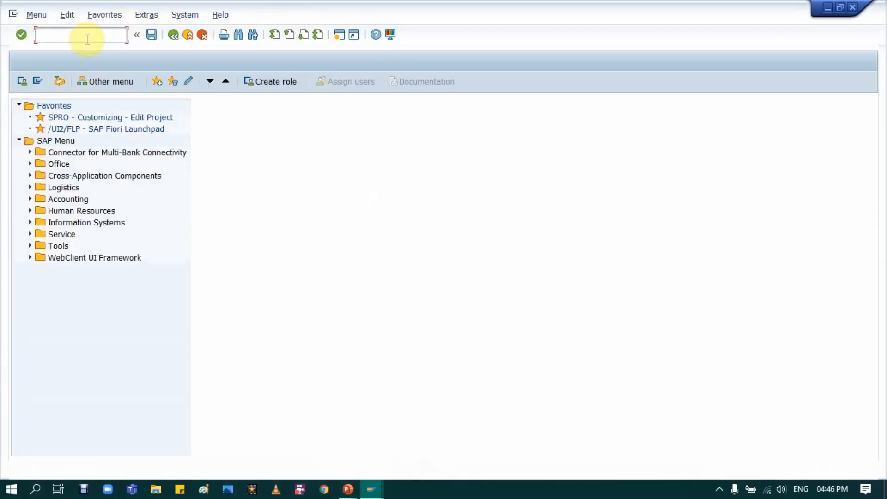
{"action": "left_click", "coordinate": [86, 36]}
{"action": "type", "text": "ME21N"}
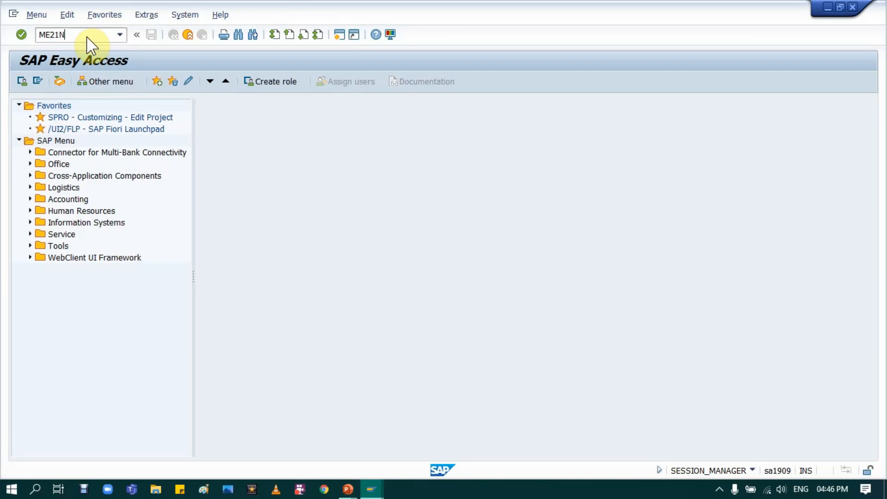
{"action": "key", "text": "Return"}
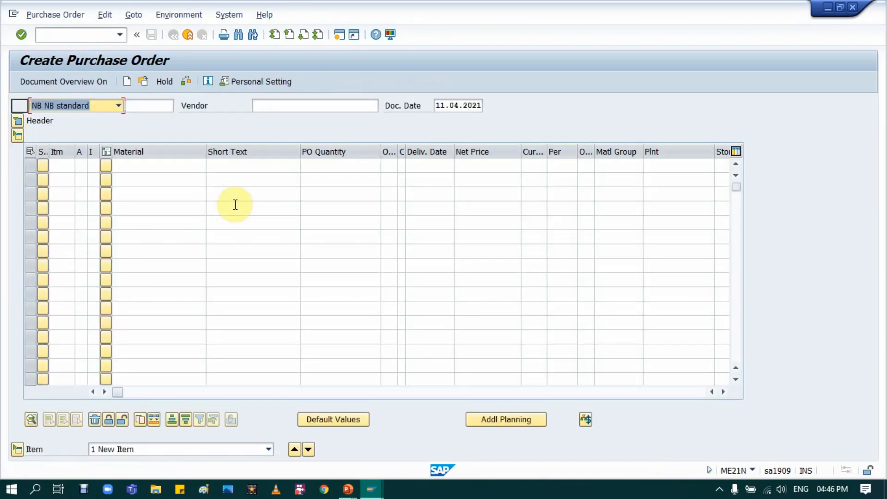
Fill the purchase order item by referencing an existing purchasing document, the second one in the entry history.
{"action": "left_click", "coordinate": [406, 393]}
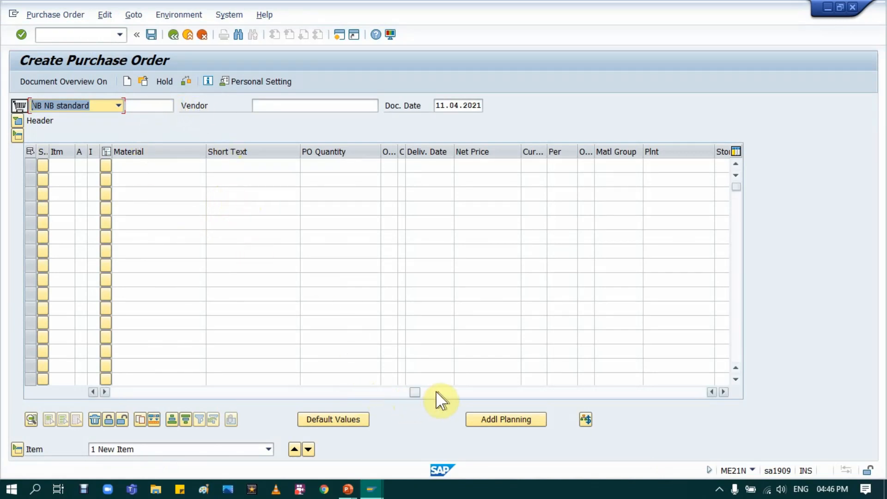
{"action": "left_click", "coordinate": [382, 165]}
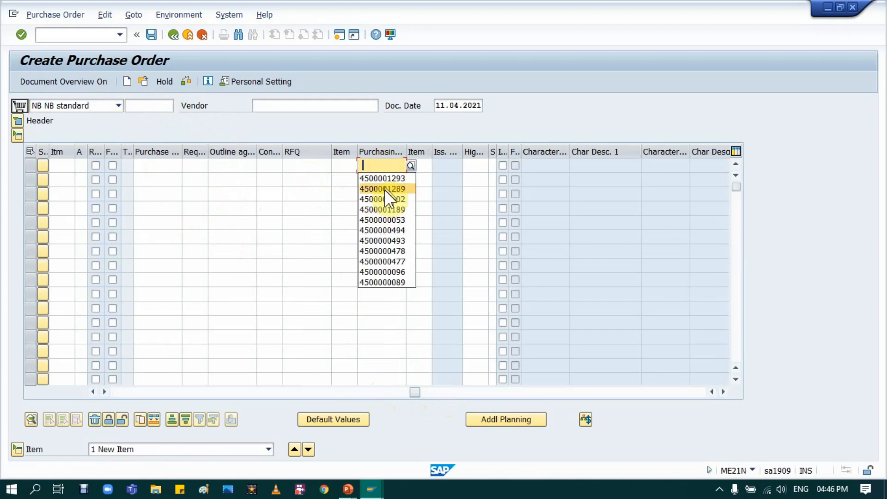
{"action": "left_click", "coordinate": [384, 190]}
{"action": "key", "text": "Return"}
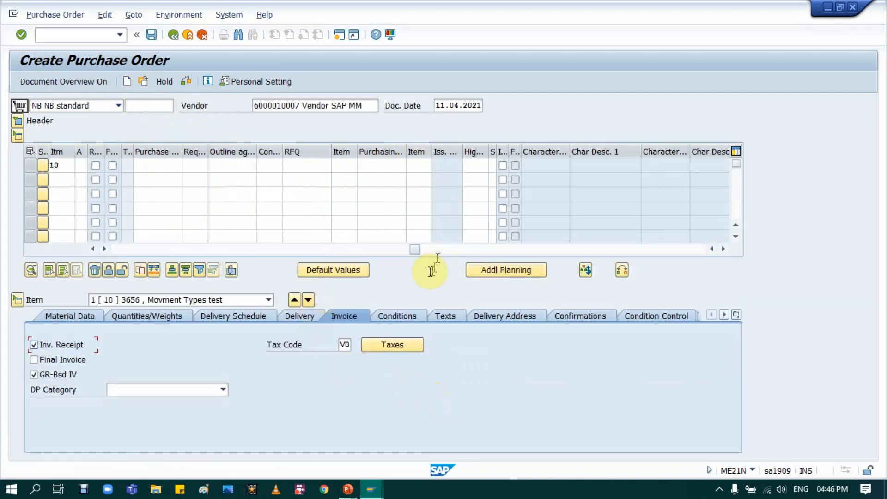
Set the net price of purchase order item 10 to 10 EUR.
{"action": "left_click_drag", "start_coordinate": [416, 249], "coordinate": [208, 256]}
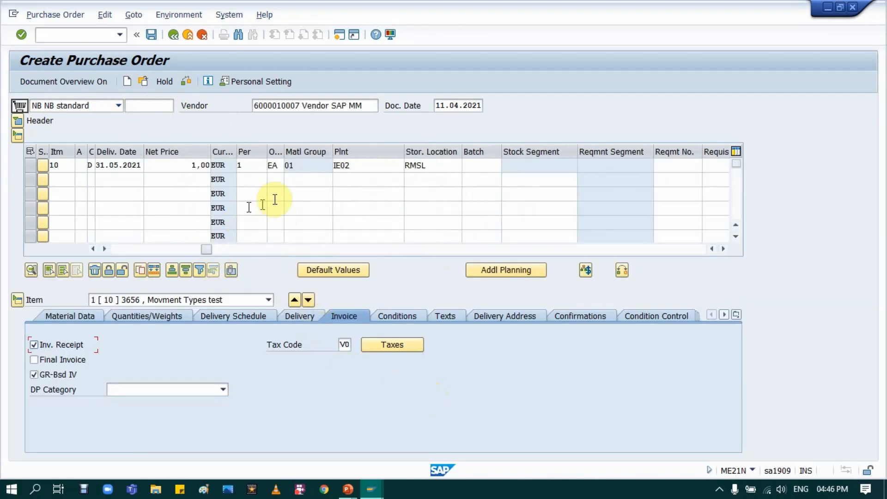
{"action": "double_click", "coordinate": [180, 161]}
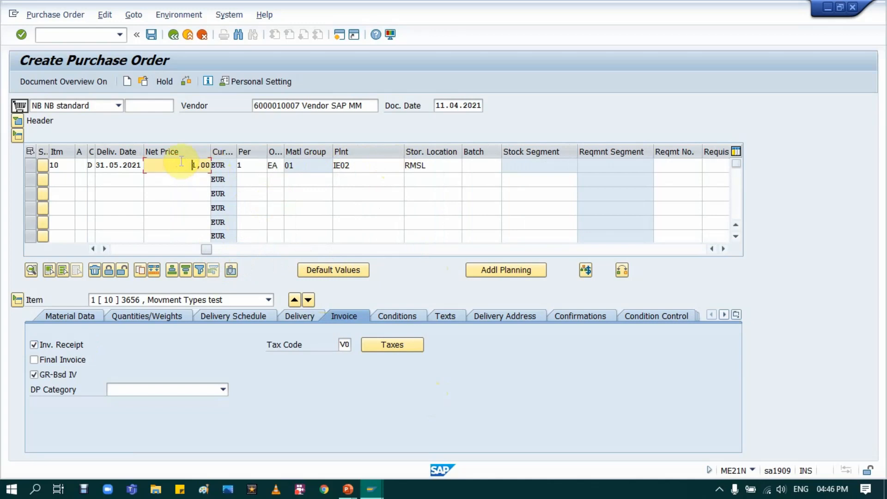
{"action": "type", "text": "10"}
{"action": "key", "text": "Return"}
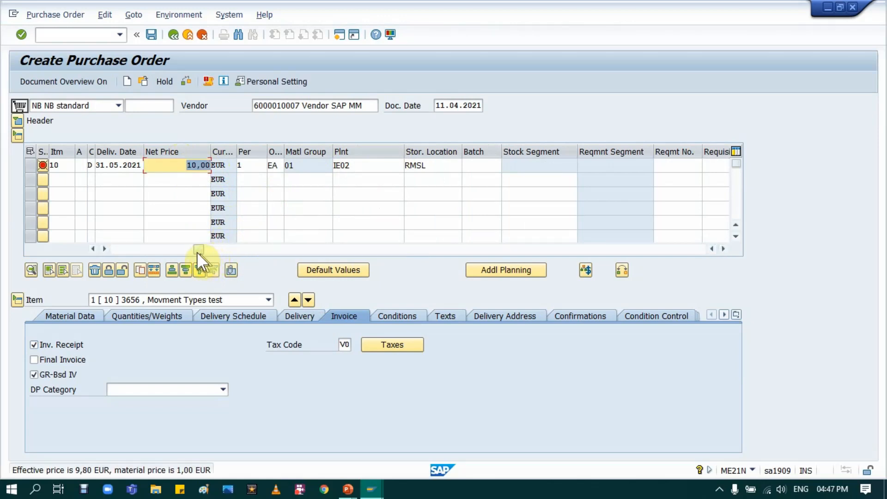
Open the long text of the effective price error and its technical information to find the application area and message number.
{"action": "left_click_drag", "start_coordinate": [198, 249], "coordinate": [56, 249]}
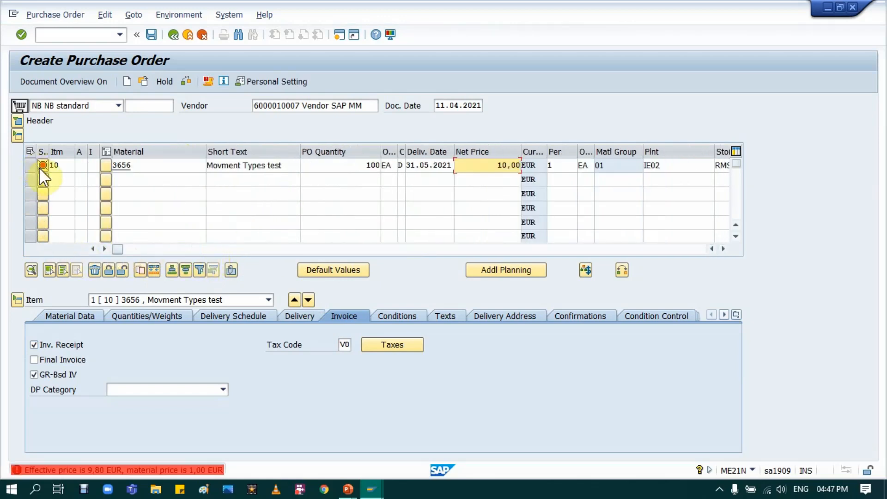
{"action": "left_click", "coordinate": [100, 469]}
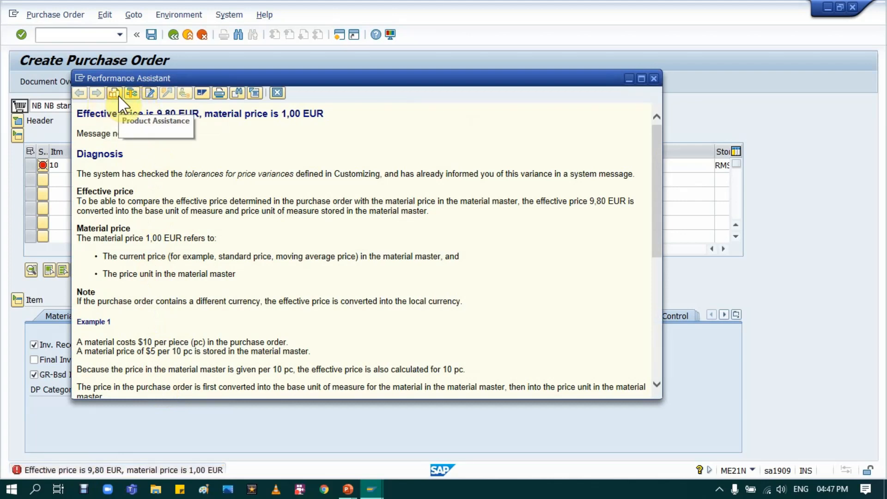
{"action": "left_click", "coordinate": [132, 94]}
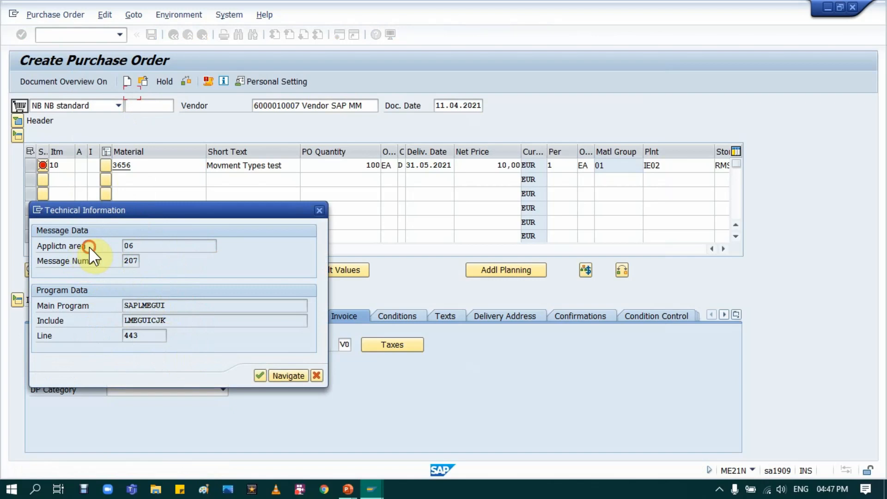
{"action": "left_click", "coordinate": [38, 247]}
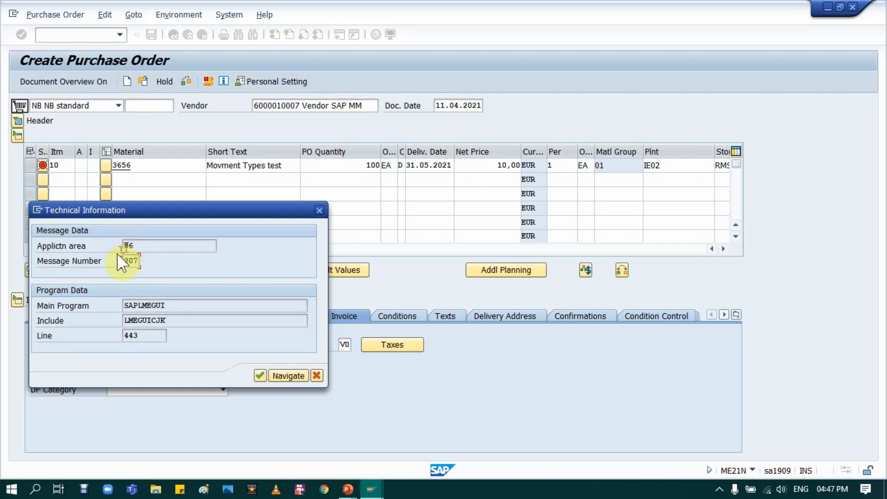
In the System messages view, set the category of application area 06 message 207 to W and save it under customizing request SA1K903642.
{"action": "mouse_move", "coordinate": [373, 489]}
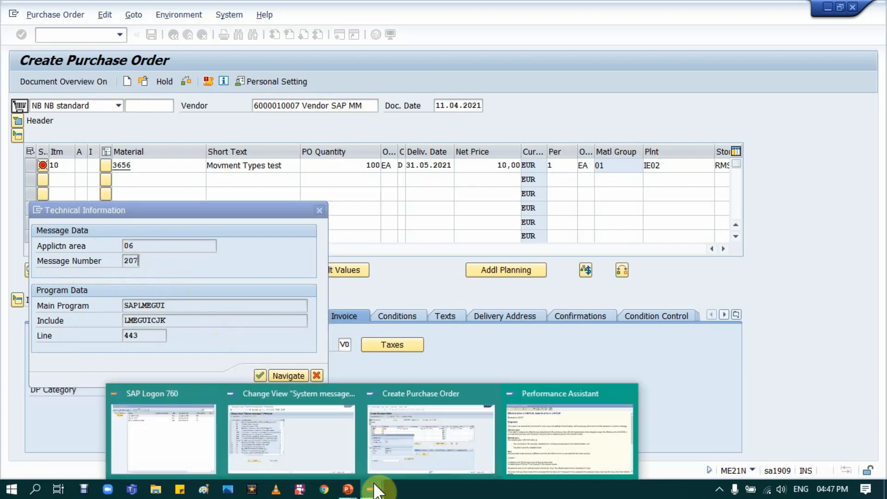
{"action": "left_click", "coordinate": [312, 439]}
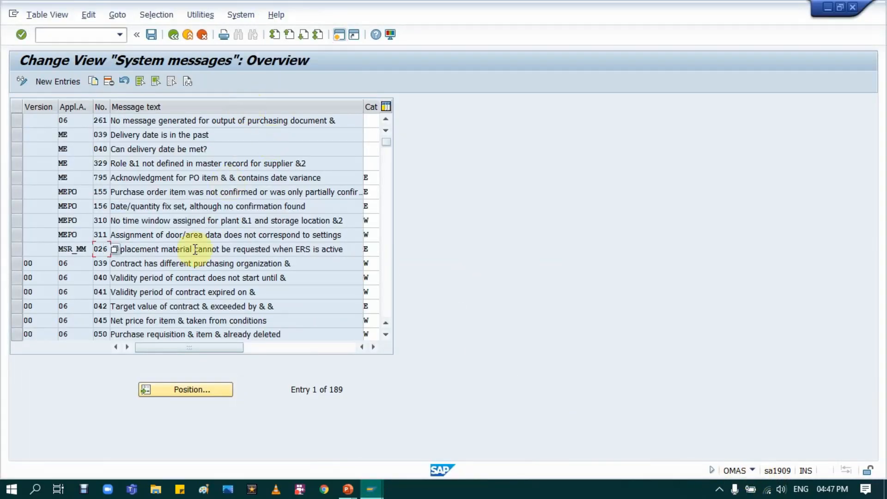
{"action": "left_click", "coordinate": [204, 389]}
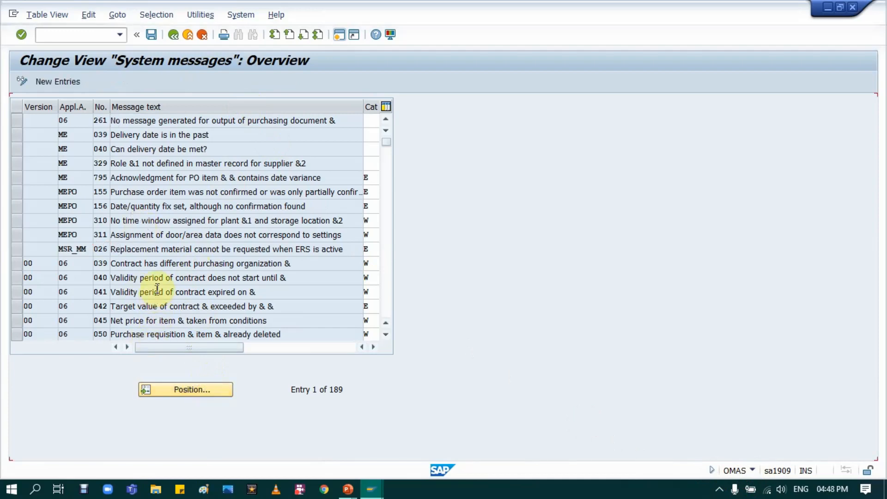
{"action": "scroll", "coordinate": [156, 286], "scroll_direction": "down", "scroll_amount": 1}
{"action": "scroll", "coordinate": [159, 293], "scroll_direction": "down", "scroll_amount": 1}
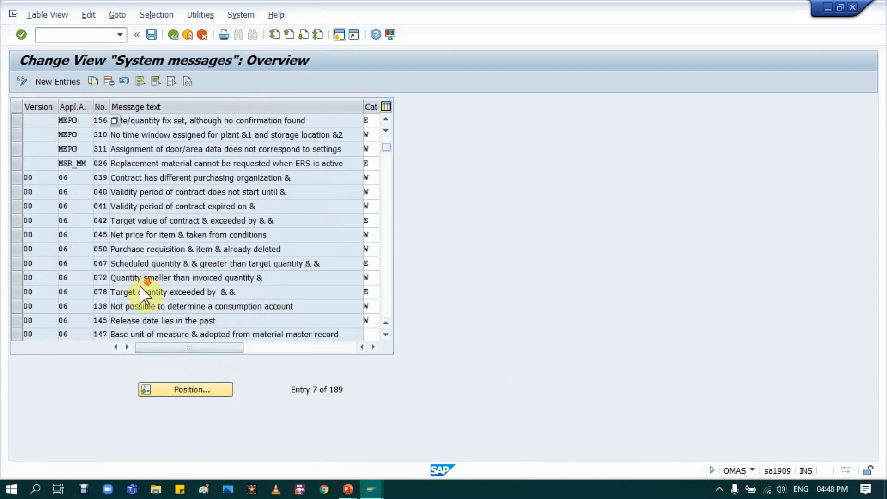
{"action": "scroll", "coordinate": [168, 291], "scroll_direction": "down", "scroll_amount": 7}
{"action": "left_click", "coordinate": [268, 163]}
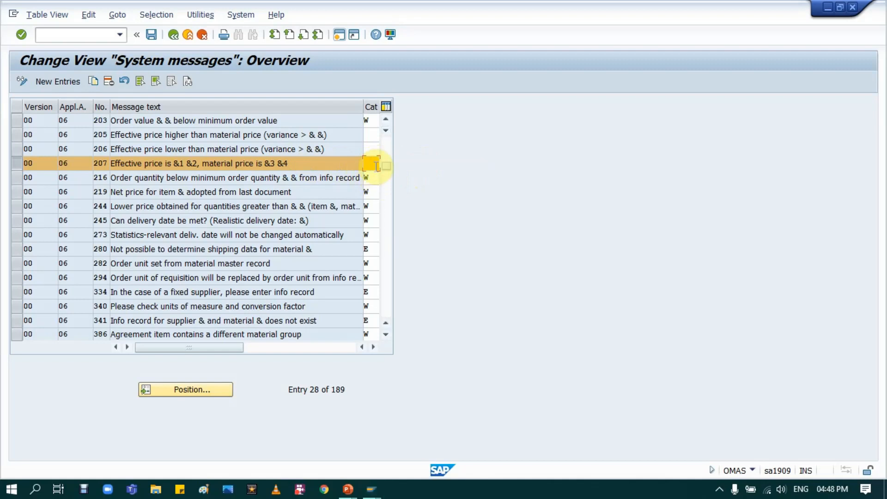
{"action": "type", "text": "W"}
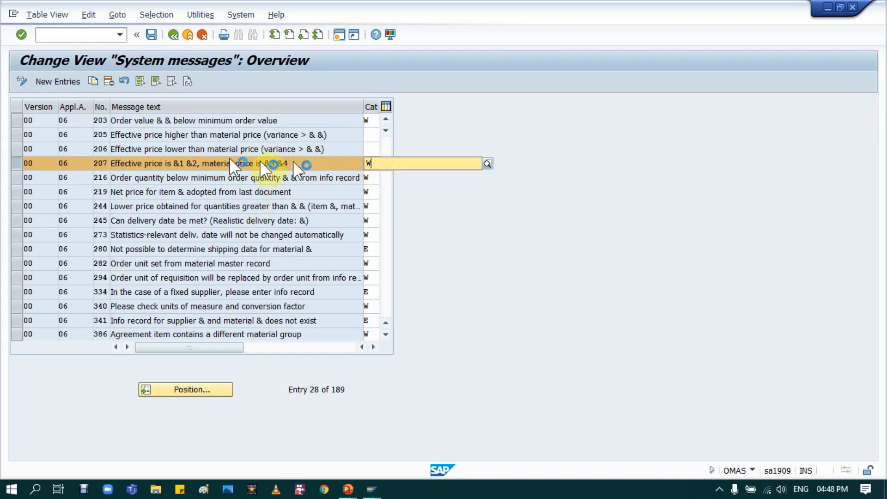
{"action": "left_click", "coordinate": [391, 192]}
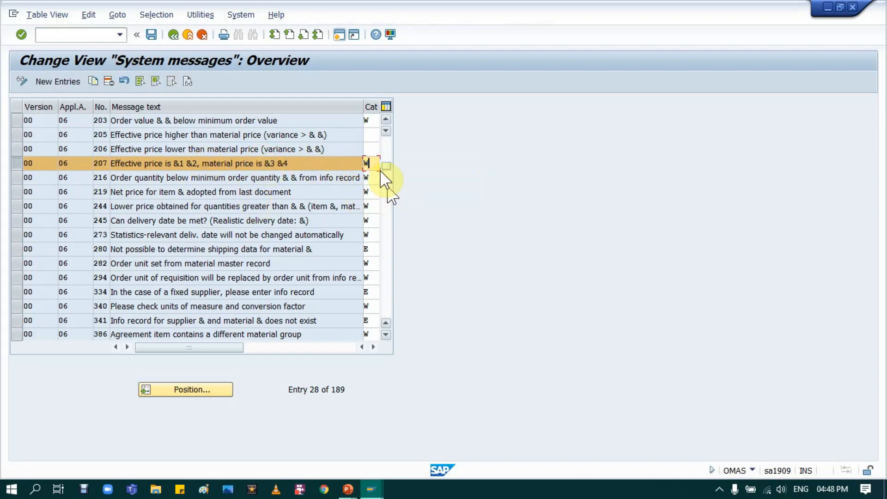
{"action": "left_click", "coordinate": [150, 34]}
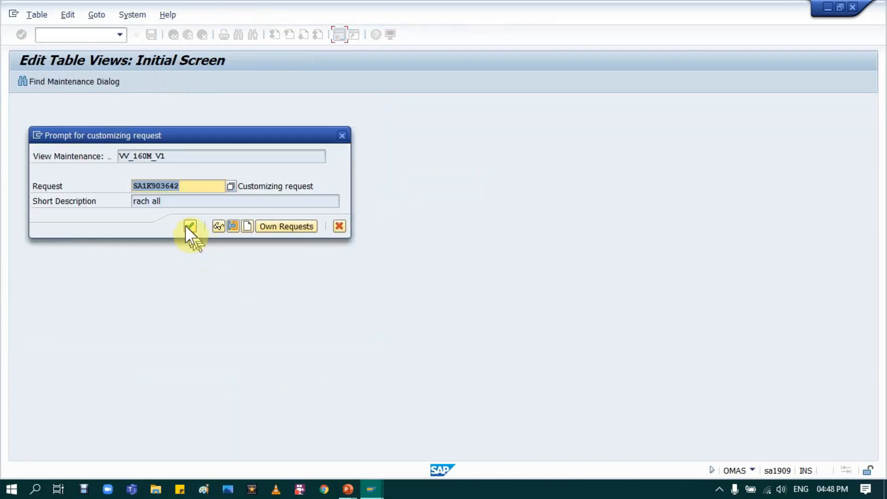
{"action": "left_click", "coordinate": [189, 222]}
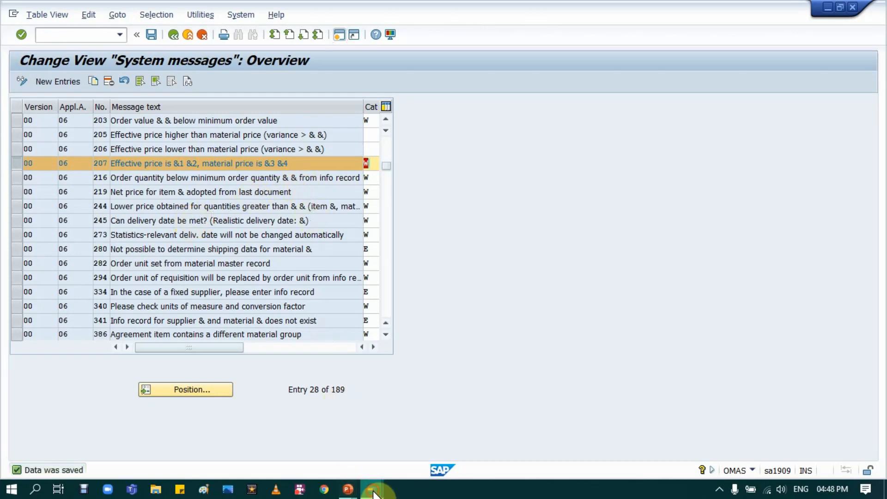
Return to the purchase order session and close the Technical Information and Performance Assistant windows.
{"action": "mouse_move", "coordinate": [374, 491]}
{"action": "left_click", "coordinate": [417, 429]}
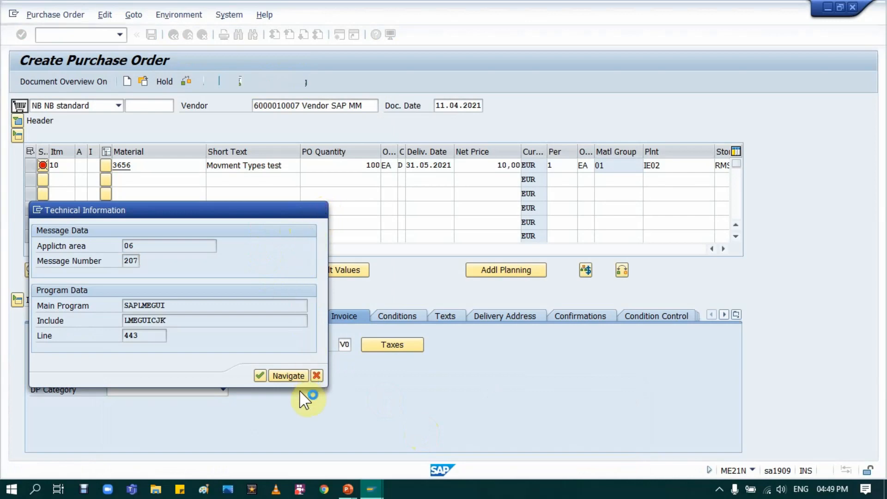
{"action": "left_click", "coordinate": [306, 373]}
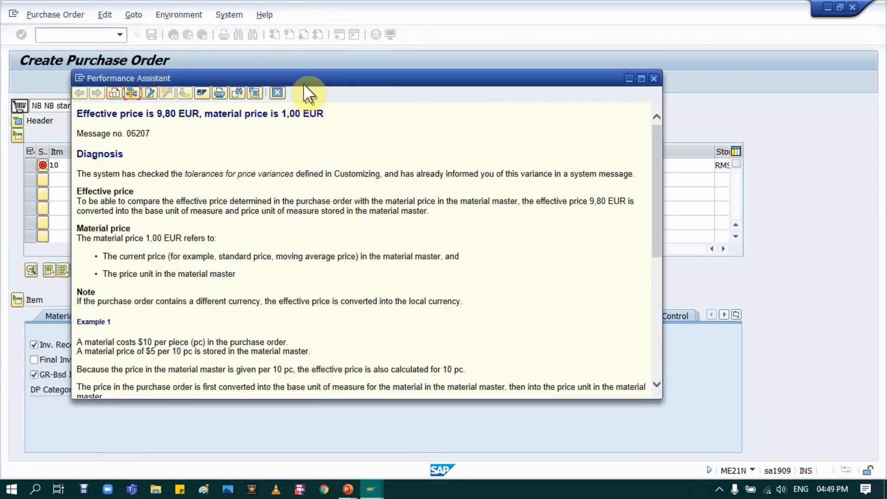
{"action": "left_click", "coordinate": [278, 94]}
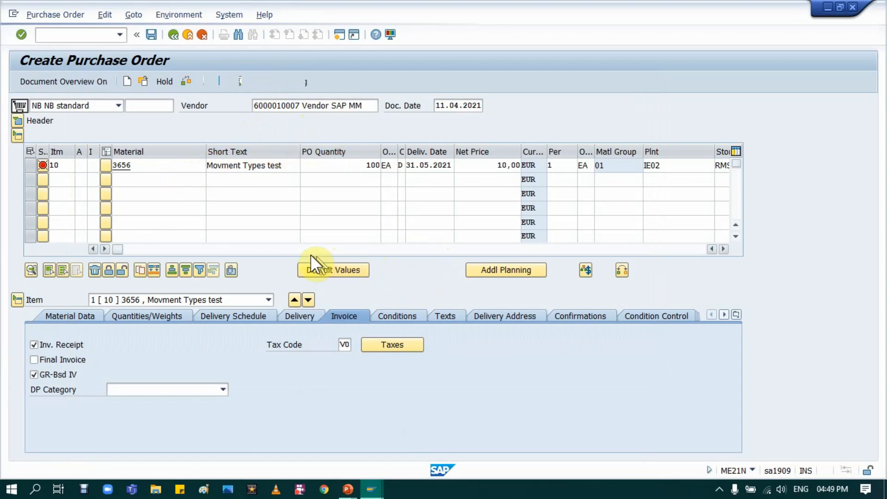
Set the net price of purchase order item 10 to 9 EUR to recheck the price message.
{"action": "left_click", "coordinate": [474, 162]}
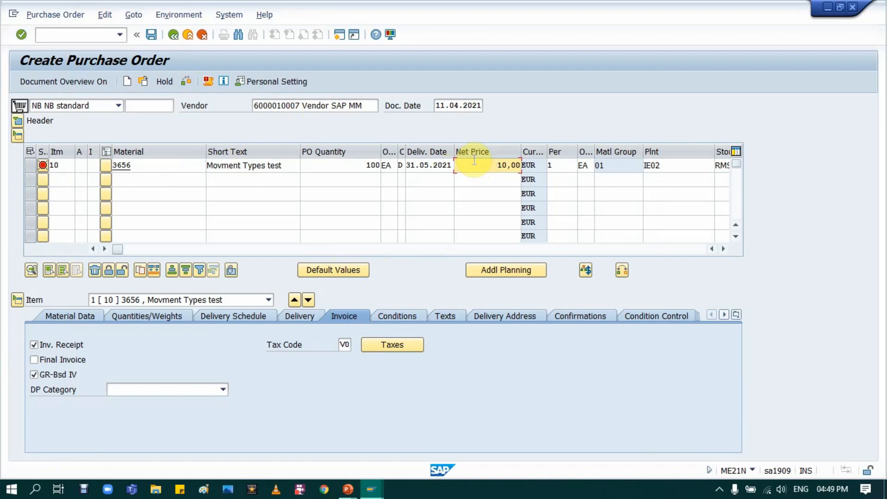
{"action": "key", "text": "ctrl+a"}
{"action": "key", "text": "BackSpace"}
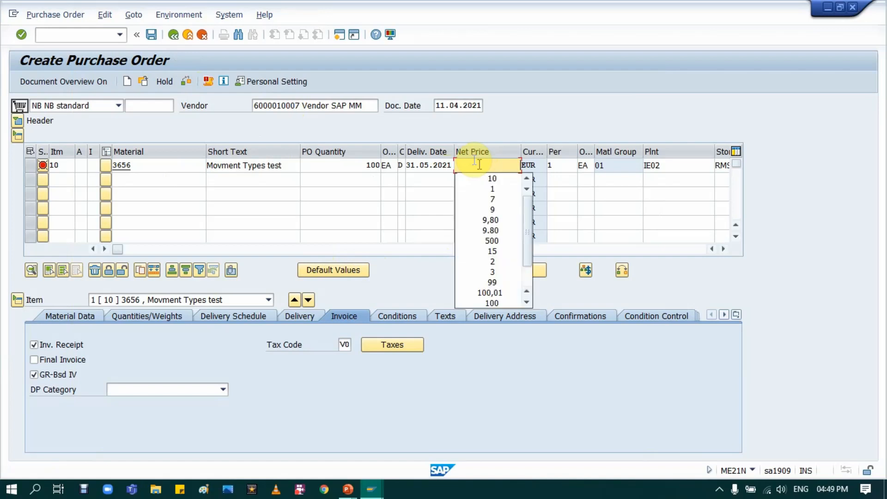
{"action": "type", "text": "9"}
{"action": "key", "text": "Return"}
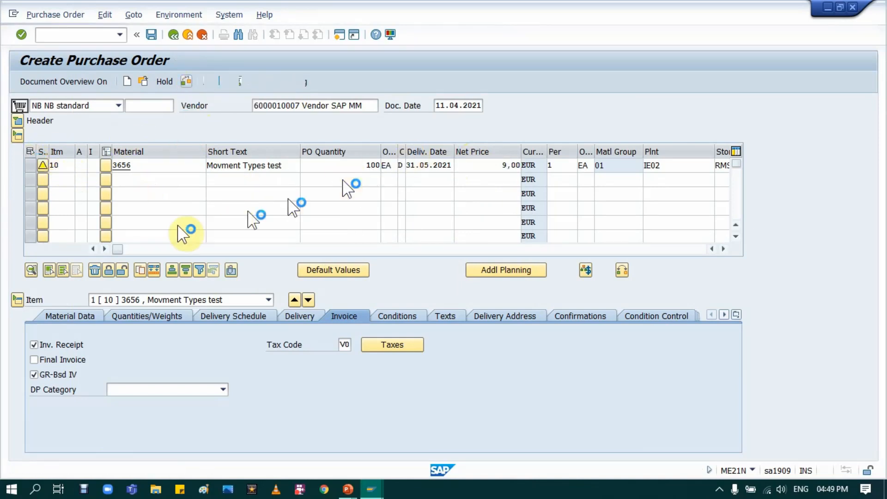
Set the net price of purchase order item 10 to 10 EUR and check the order.
{"action": "left_click", "coordinate": [504, 166]}
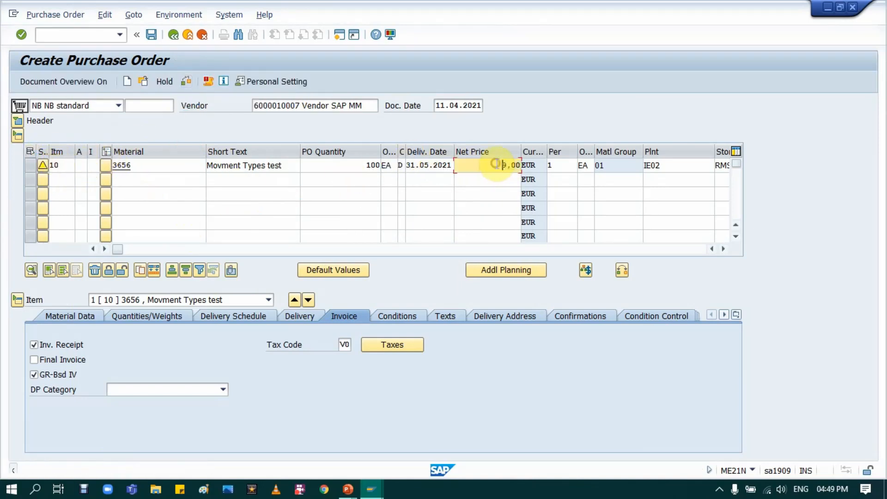
{"action": "key", "text": "Delete"}
{"action": "key", "text": "Delete"}
{"action": "key", "text": "Delete"}
{"action": "key", "text": "Delete"}
{"action": "type", "text": "10"}
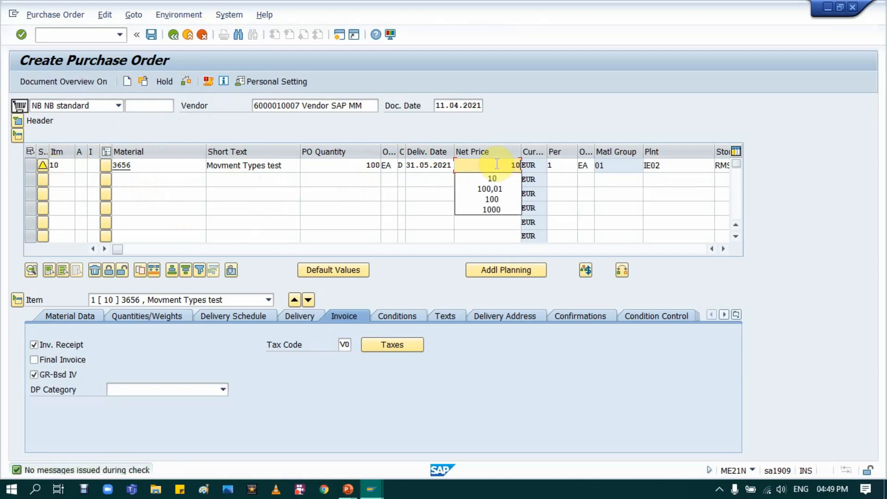
{"action": "left_click", "coordinate": [189, 84]}
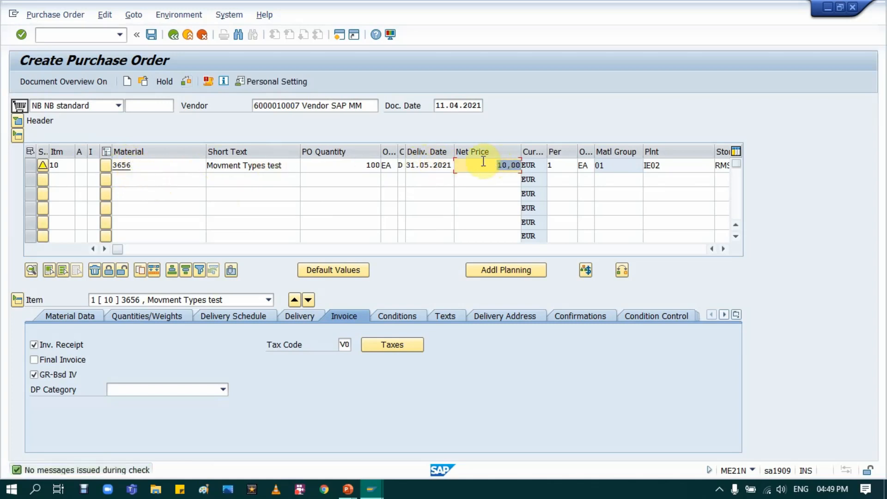
Open the messages for item 10 to review the effective price message, and close them again.
{"action": "left_click", "coordinate": [43, 167]}
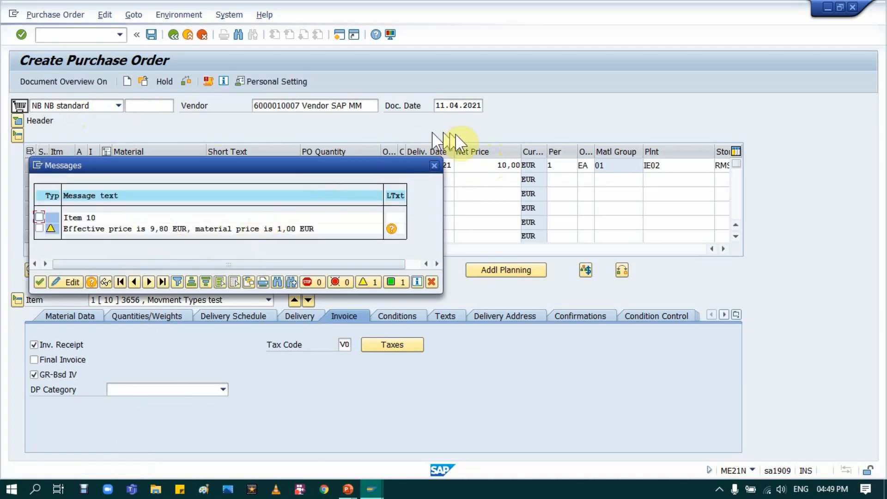
{"action": "left_click", "coordinate": [433, 166]}
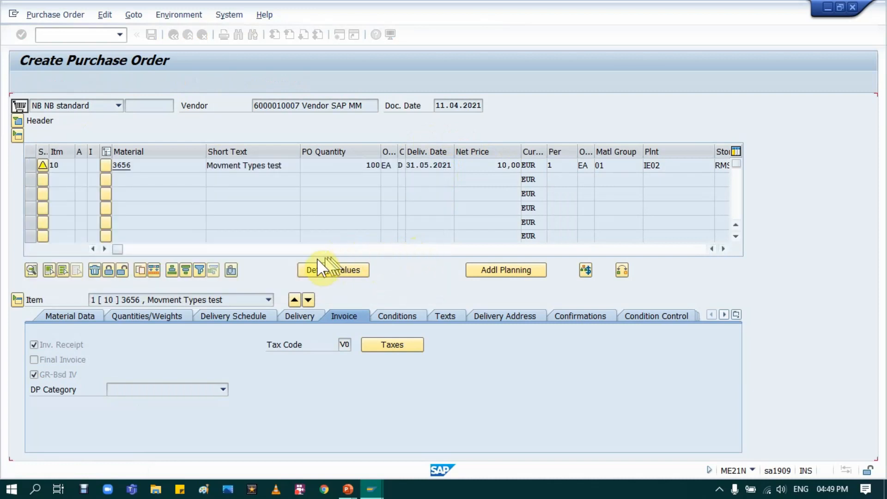
{"action": "left_click", "coordinate": [459, 164]}
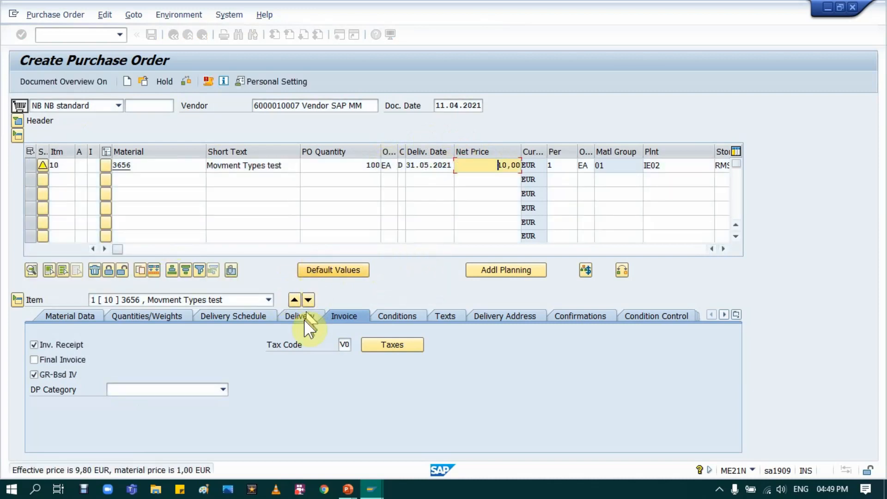
Set the delivery date of item 10 to 08.04.2021 and check the order again.
{"action": "left_click", "coordinate": [434, 165]}
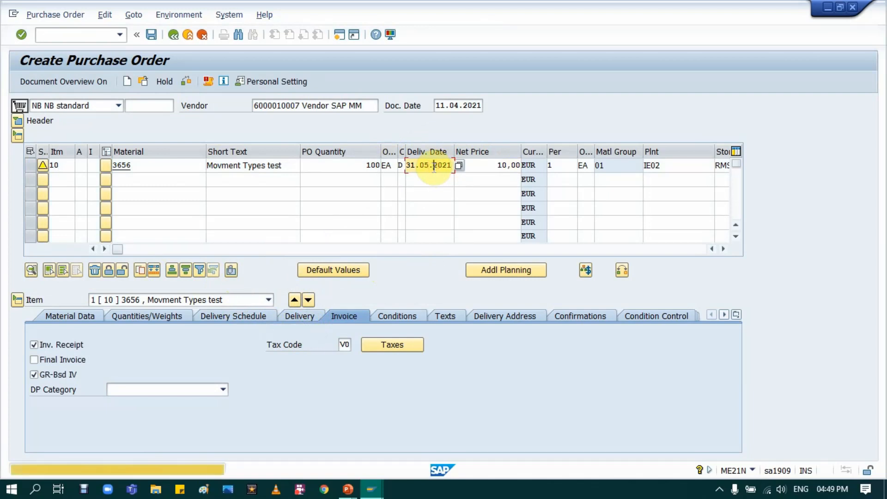
{"action": "double_click", "coordinate": [434, 166]}
{"action": "key", "text": "BackSpace"}
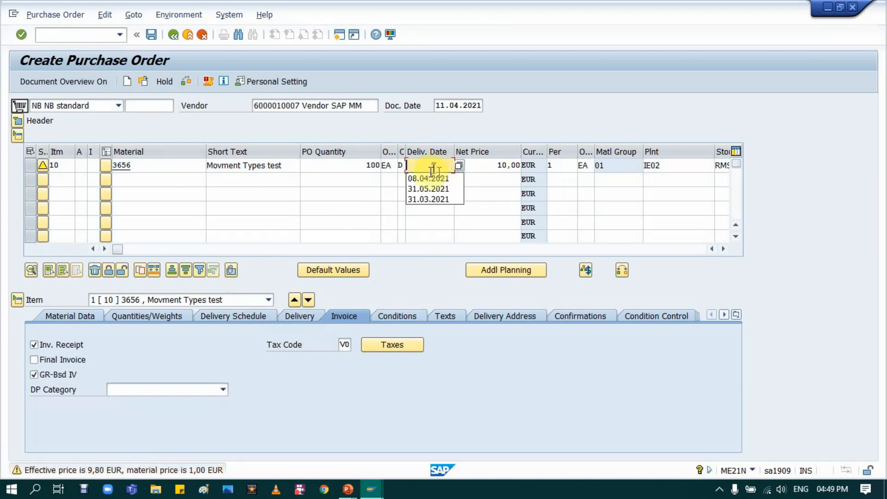
{"action": "left_click", "coordinate": [428, 178]}
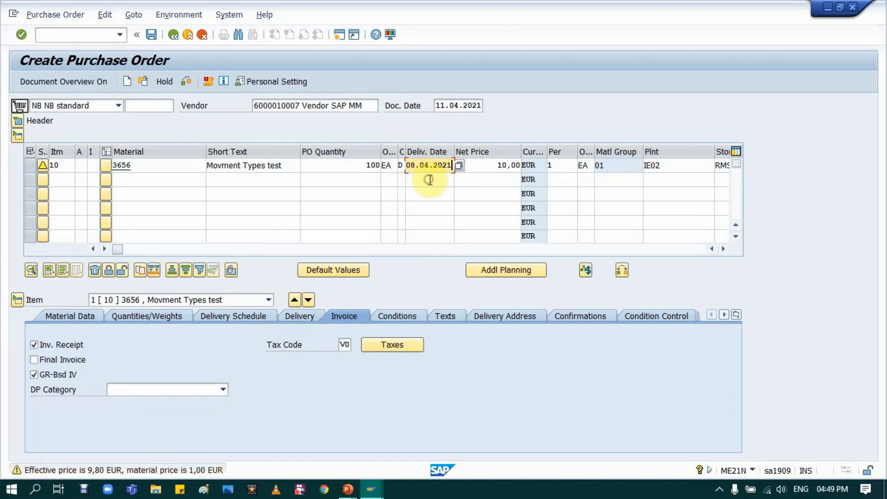
{"action": "left_click", "coordinate": [188, 83]}
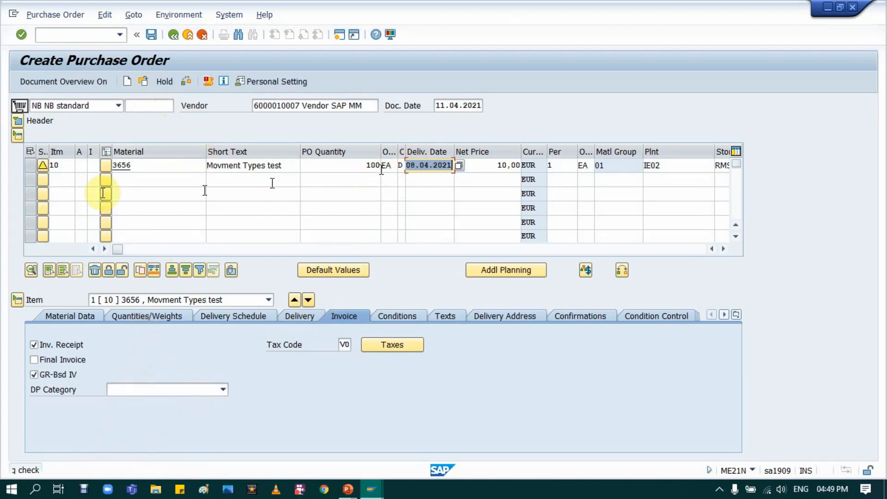
Open the past delivery date message for item 10, its long text and technical information to find the application area and message number.
{"action": "left_click", "coordinate": [42, 168]}
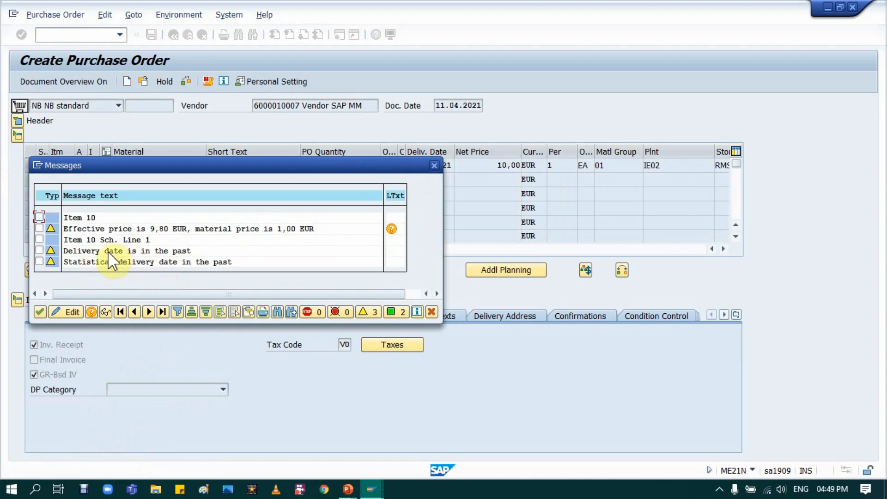
{"action": "left_click", "coordinate": [113, 250]}
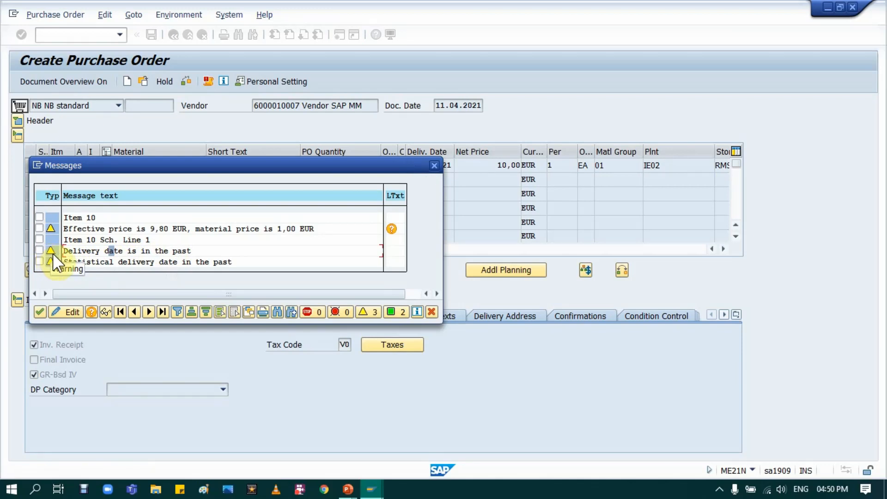
{"action": "key", "text": "Return"}
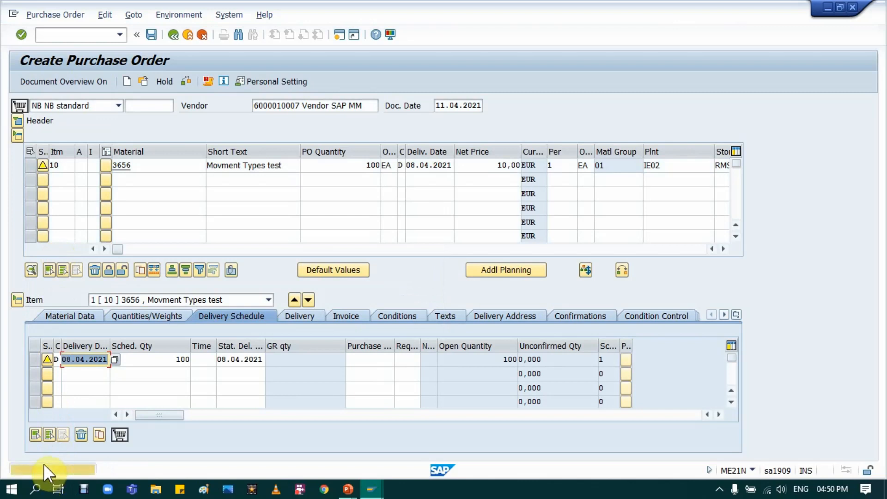
{"action": "key", "text": "Return"}
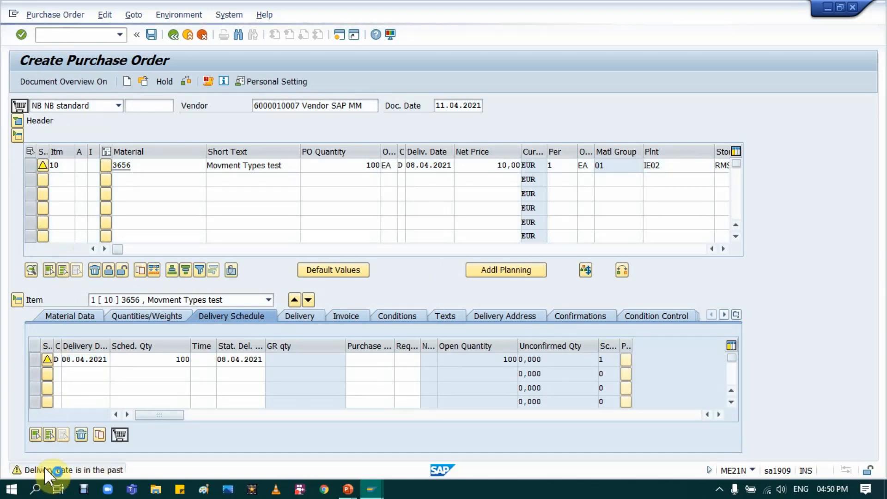
{"action": "left_click", "coordinate": [45, 469]}
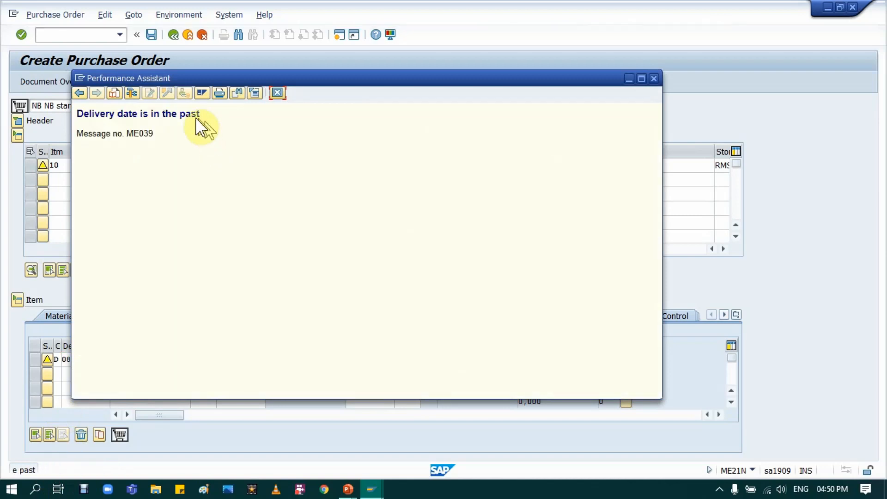
{"action": "left_click", "coordinate": [130, 93]}
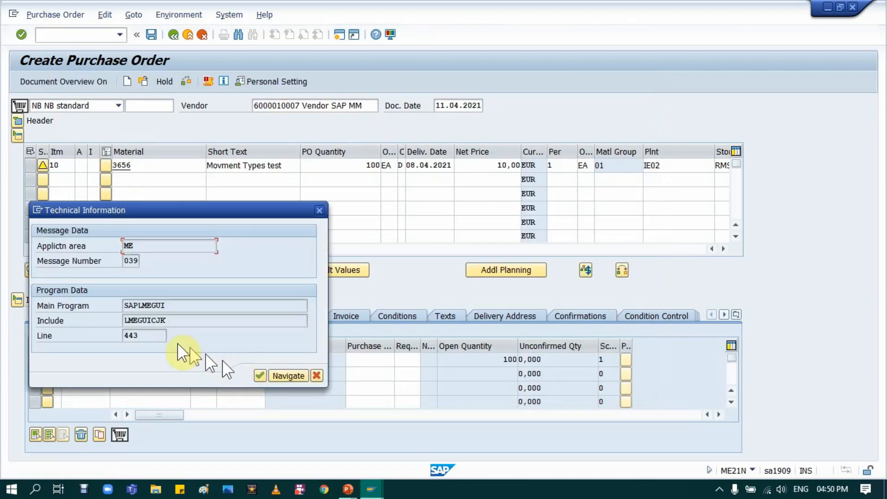
{"action": "double_click", "coordinate": [137, 245]}
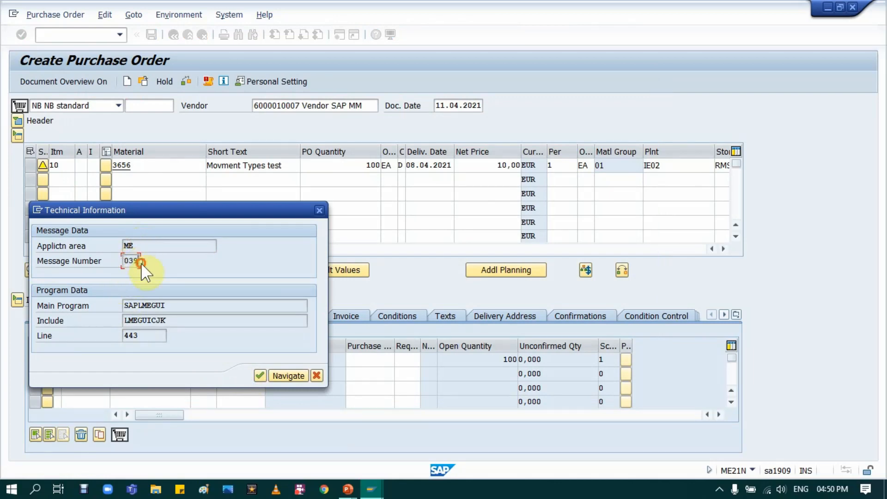
Switch to the System messages view and locate application area ME message 039, comparing it with the technical information.
{"action": "left_click", "coordinate": [371, 489]}
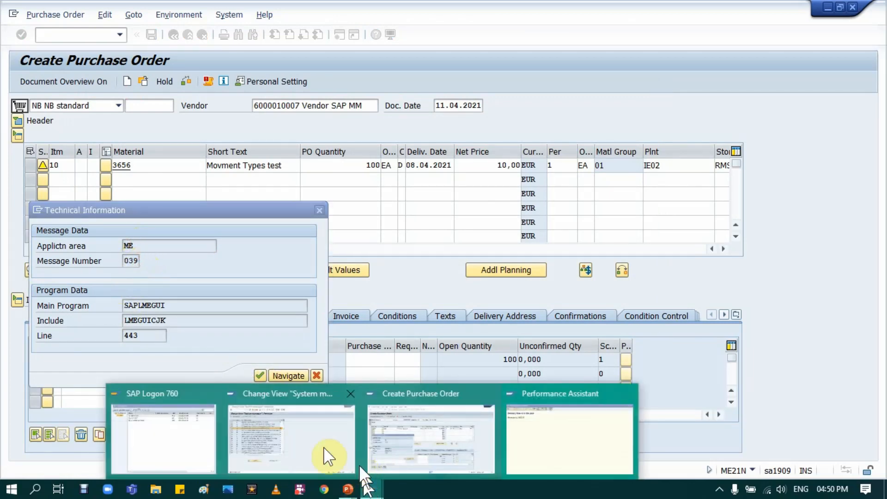
{"action": "left_click", "coordinate": [326, 455]}
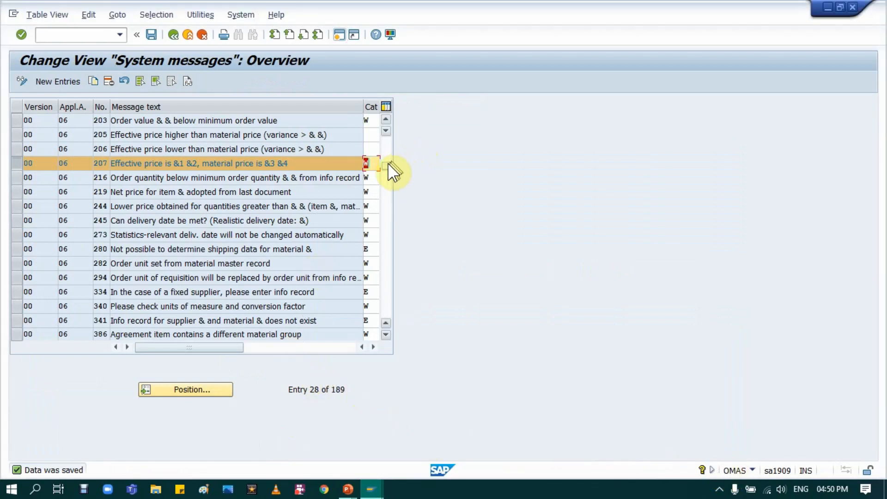
{"action": "left_click_drag", "start_coordinate": [387, 164], "coordinate": [390, 197]}
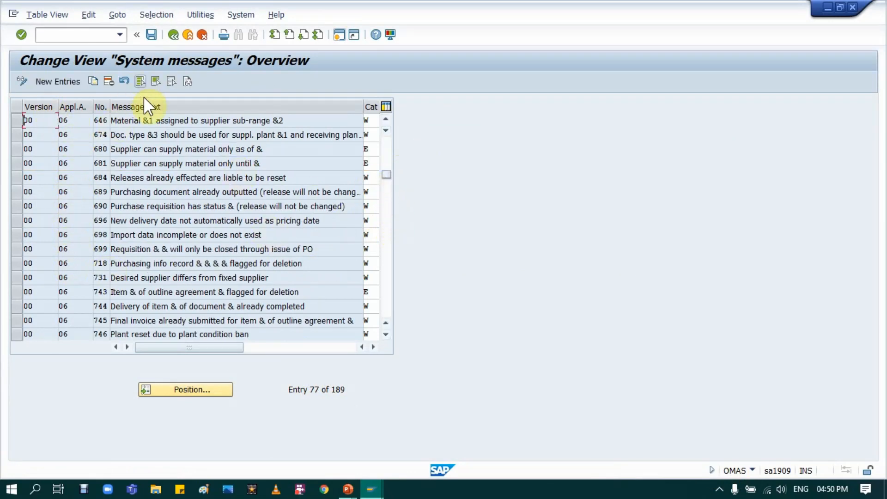
{"action": "left_click", "coordinate": [171, 82]}
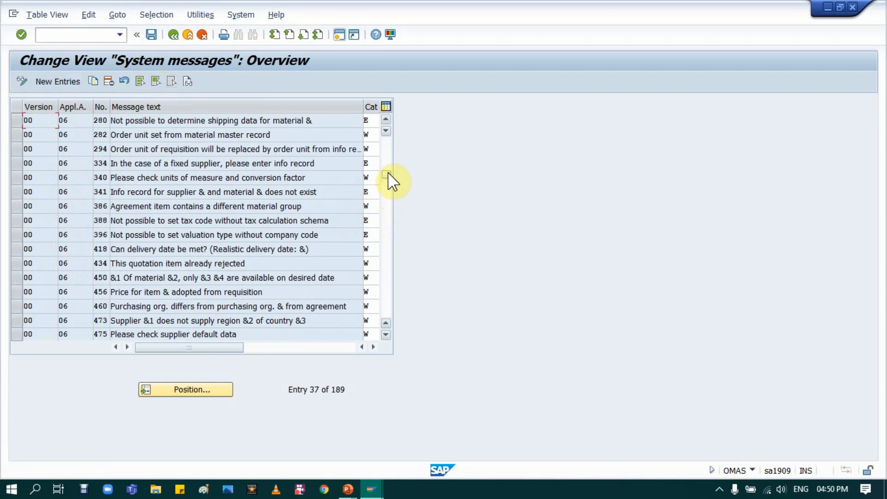
{"action": "left_click_drag", "start_coordinate": [387, 174], "coordinate": [387, 237]}
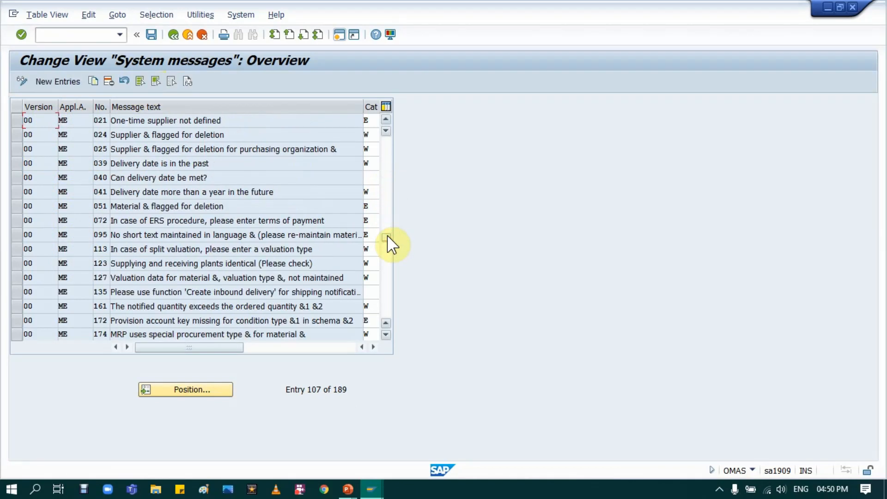
{"action": "key", "text": "alt+Tab"}
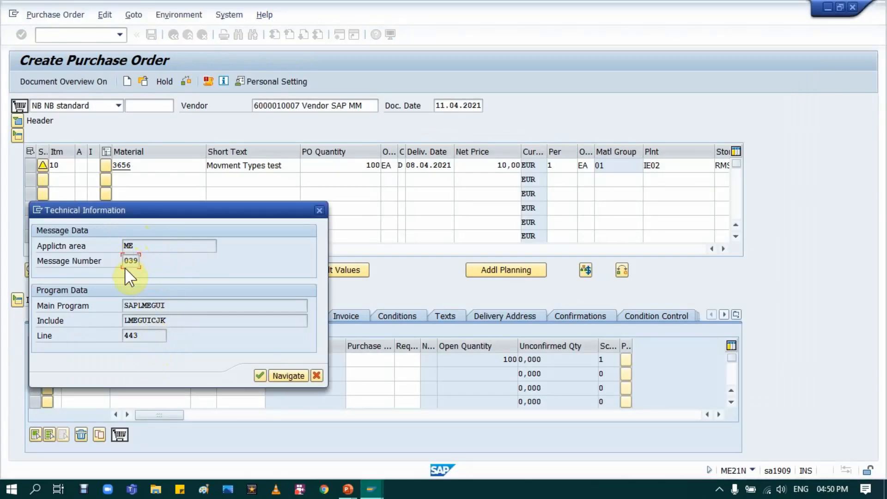
{"action": "key", "text": "alt+Tab"}
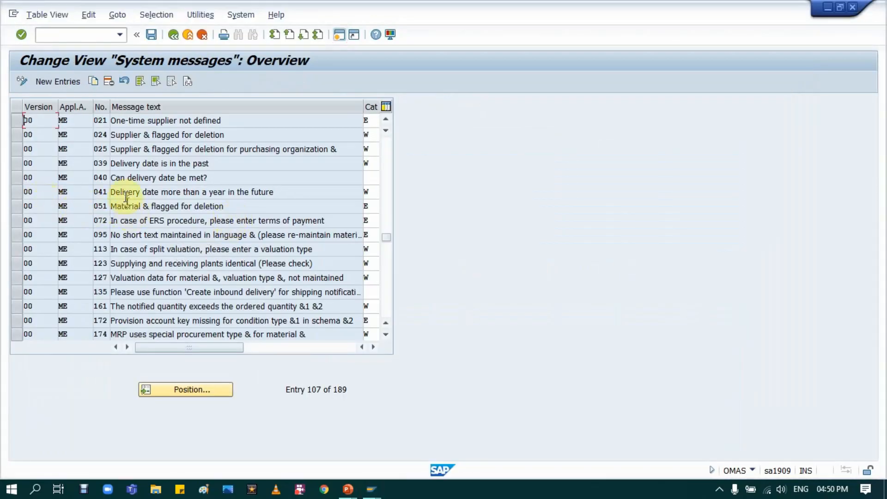
Set the category of application area ME message 039 to E (Error Message) and save the change.
{"action": "left_click", "coordinate": [18, 162]}
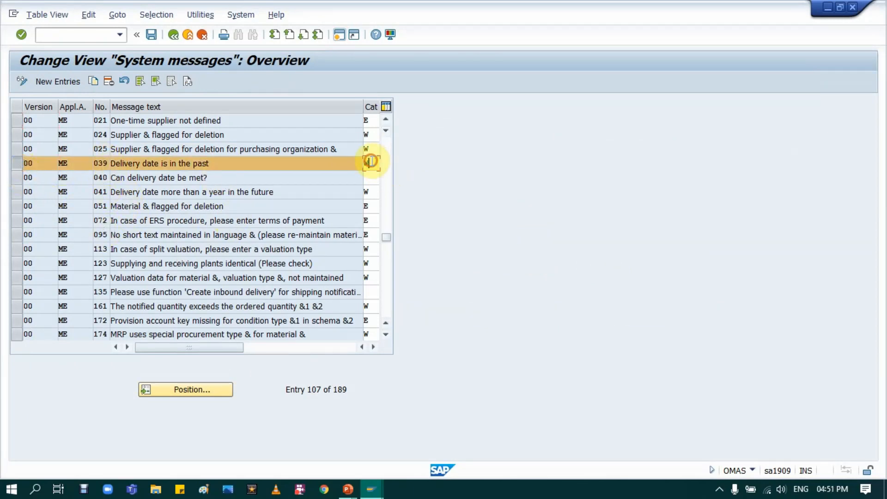
{"action": "key", "text": "BackSpace"}
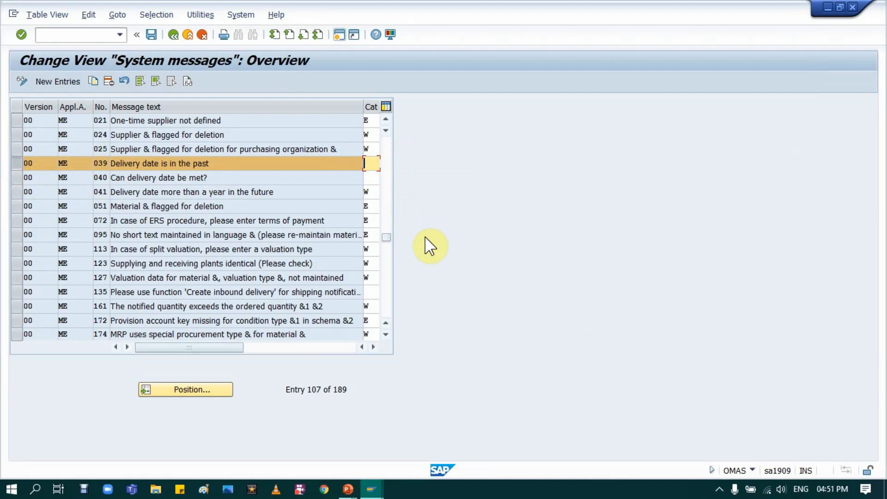
{"action": "type", "text": "E"}
{"action": "key", "text": "Return"}
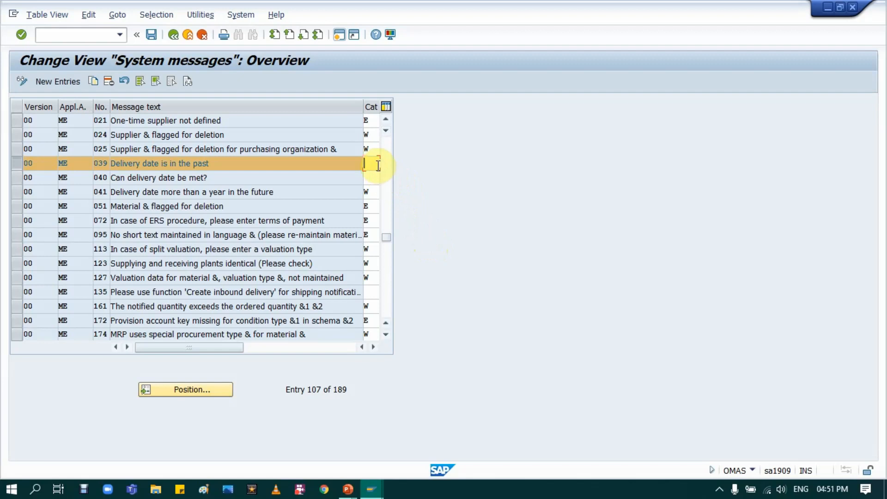
{"action": "type", "text": "E"}
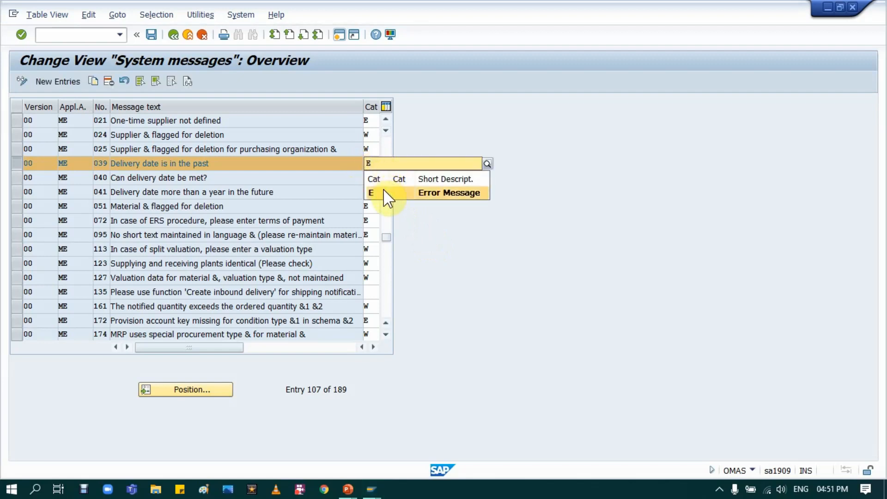
{"action": "left_click", "coordinate": [384, 192]}
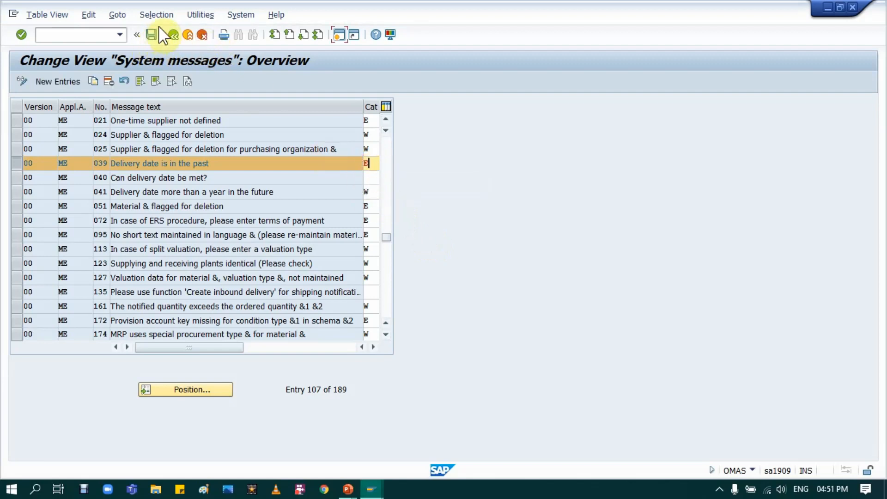
{"action": "left_click", "coordinate": [151, 36]}
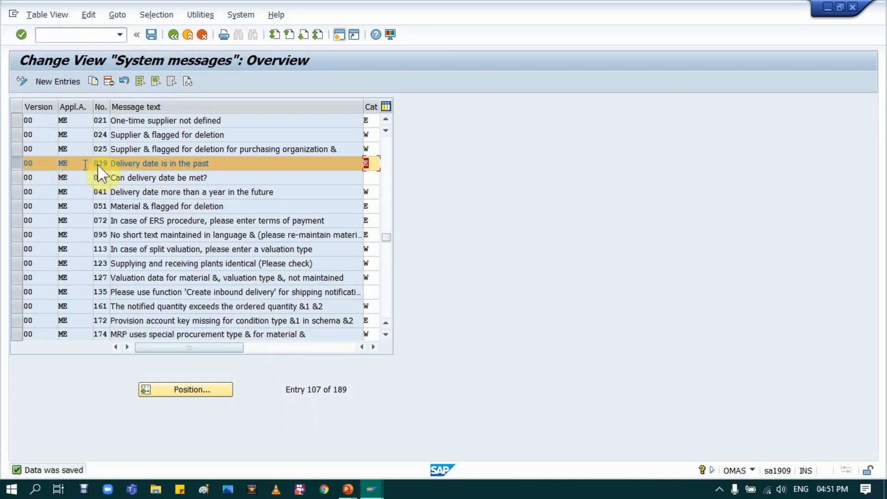
Return to the purchase order session and close the technical information and long text of the delivery date message.
{"action": "left_click", "coordinate": [375, 489]}
{"action": "left_click", "coordinate": [386, 468]}
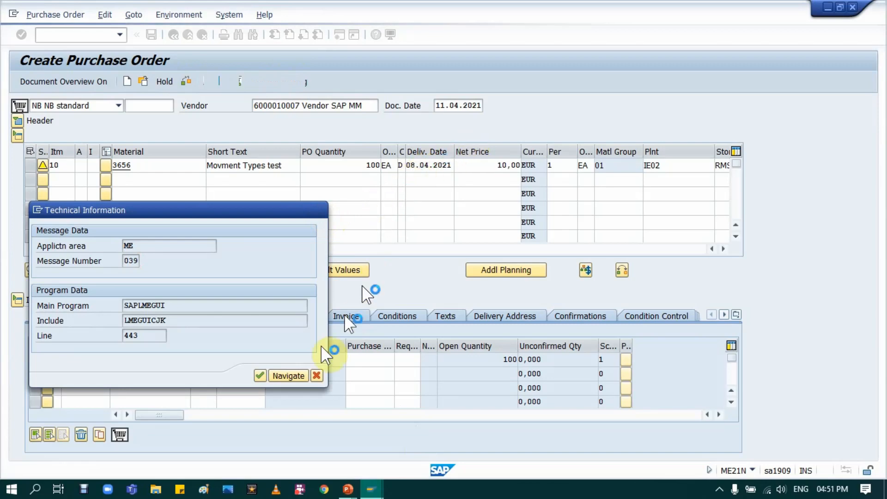
{"action": "left_click", "coordinate": [317, 376]}
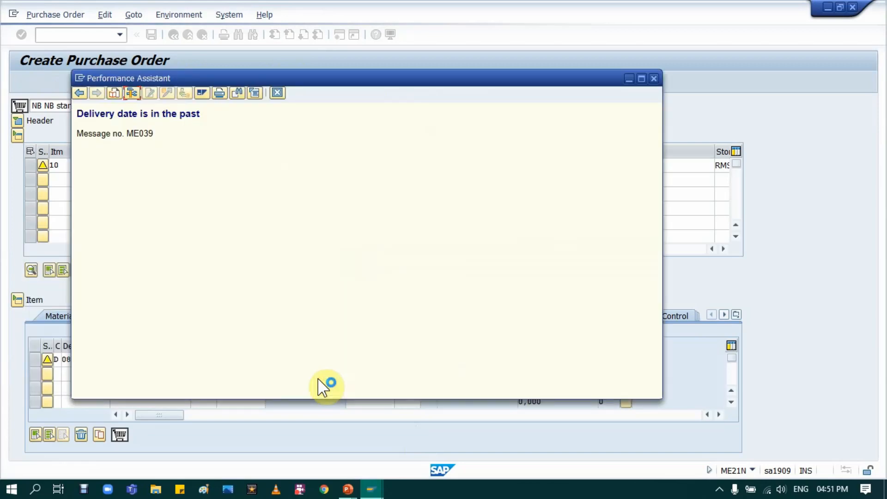
{"action": "left_click", "coordinate": [277, 94]}
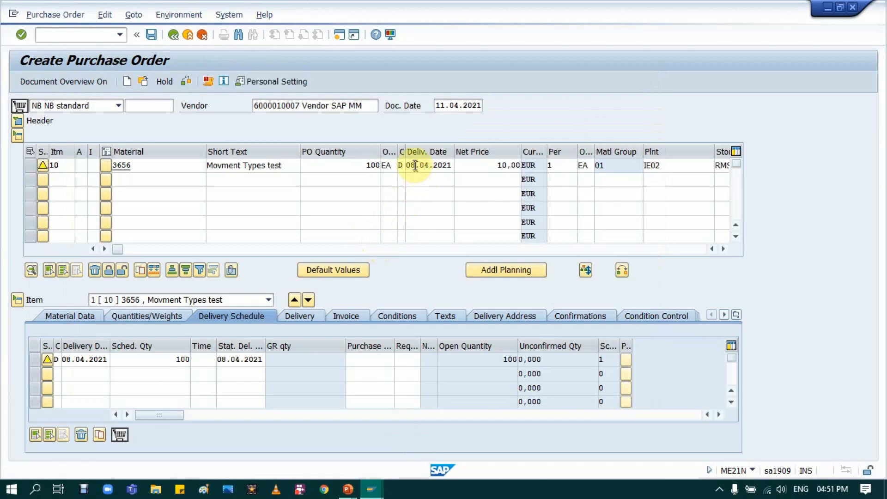
Set item 10's delivery date to 09.04.2021, compare it with today's date, and check the purchase order for messages.
{"action": "type", "text": "09"}
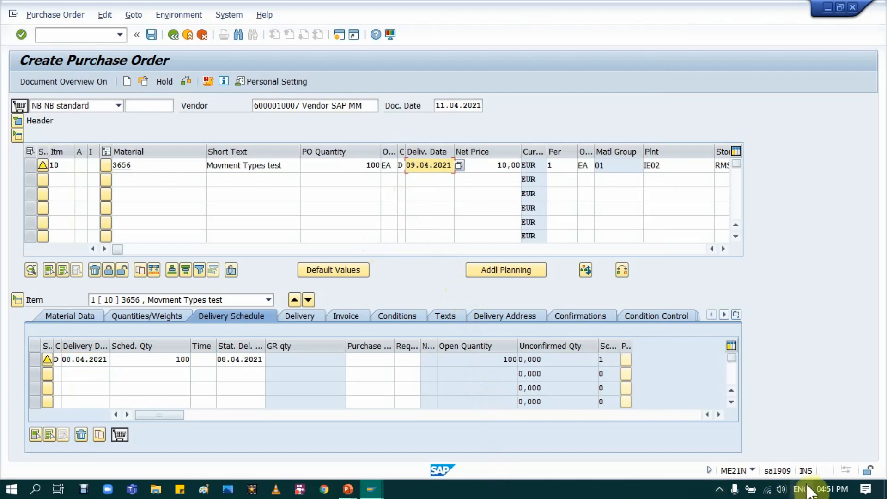
{"action": "left_click", "coordinate": [832, 490]}
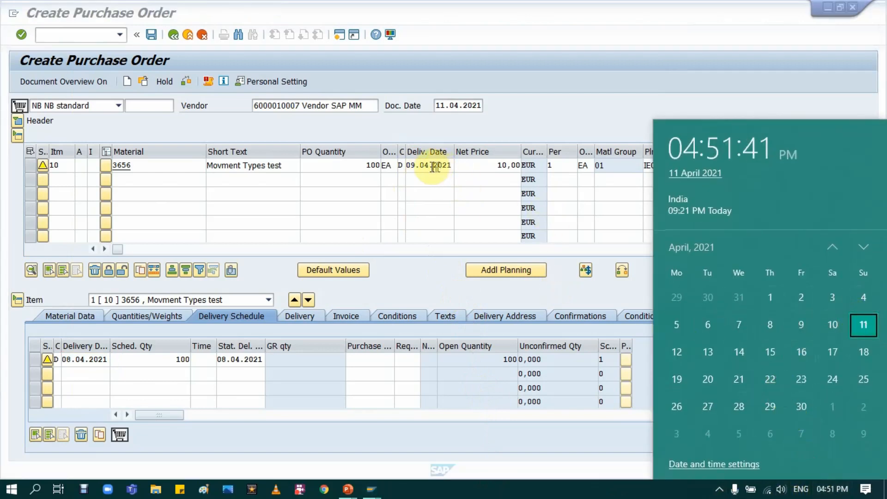
{"action": "left_click", "coordinate": [415, 165]}
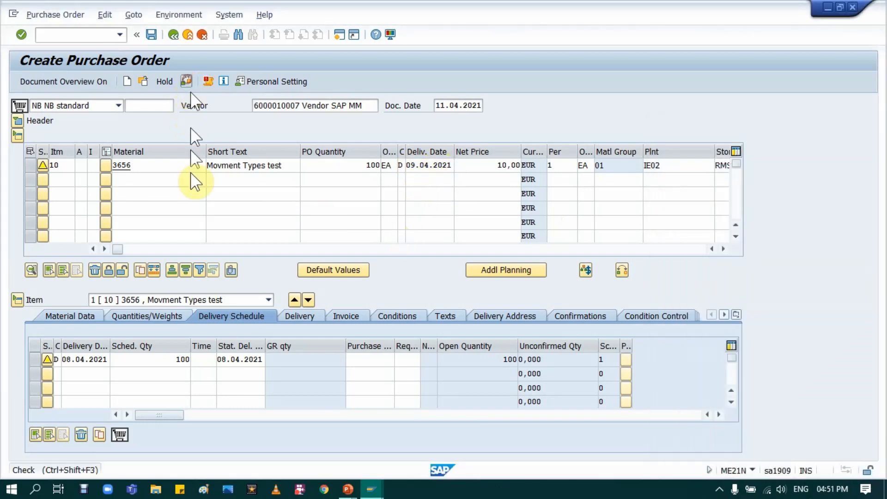
{"action": "left_click", "coordinate": [219, 313]}
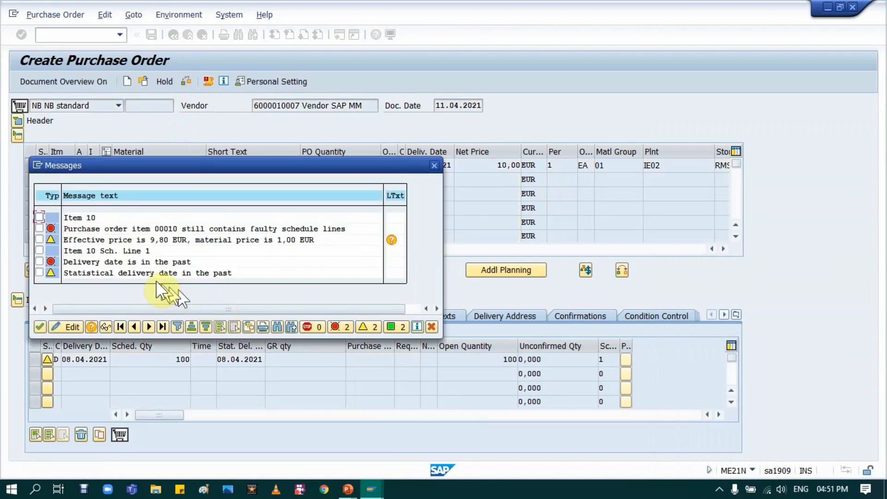
{"action": "left_click", "coordinate": [85, 262]}
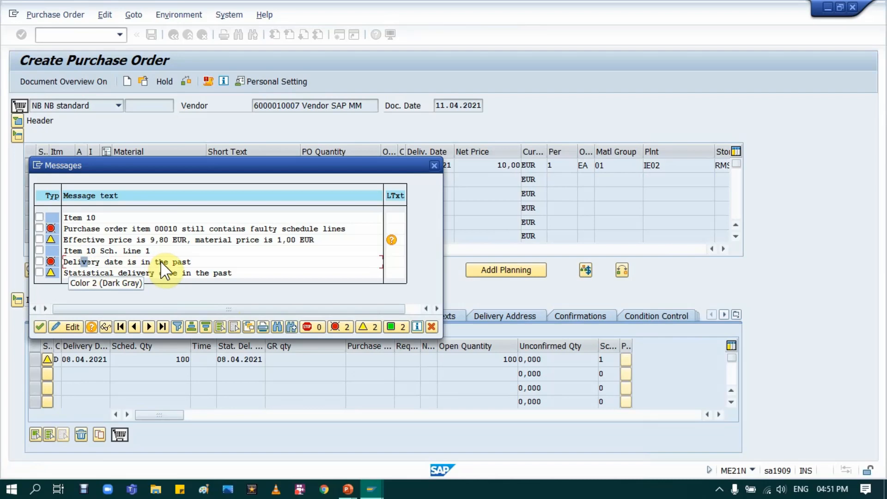
Switch to the System messages view, set the category of application area ME message 039 to W (Warning), and save.
{"action": "left_click", "coordinate": [378, 490]}
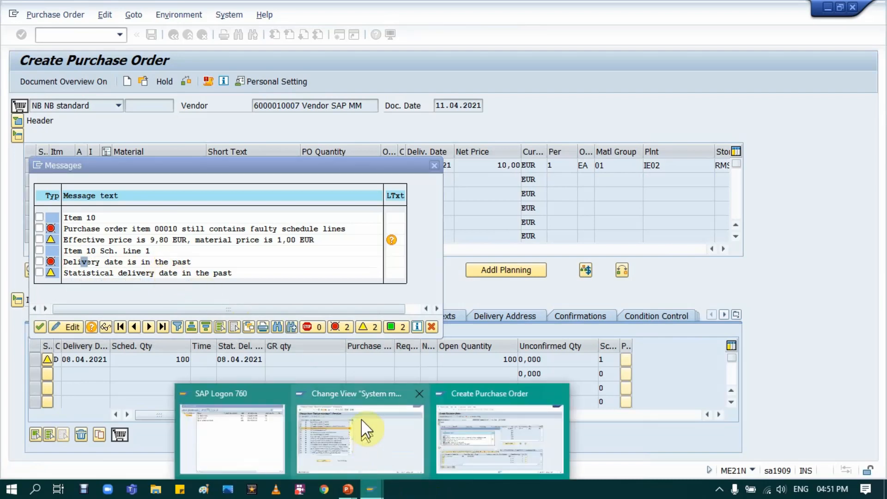
{"action": "left_click", "coordinate": [361, 418]}
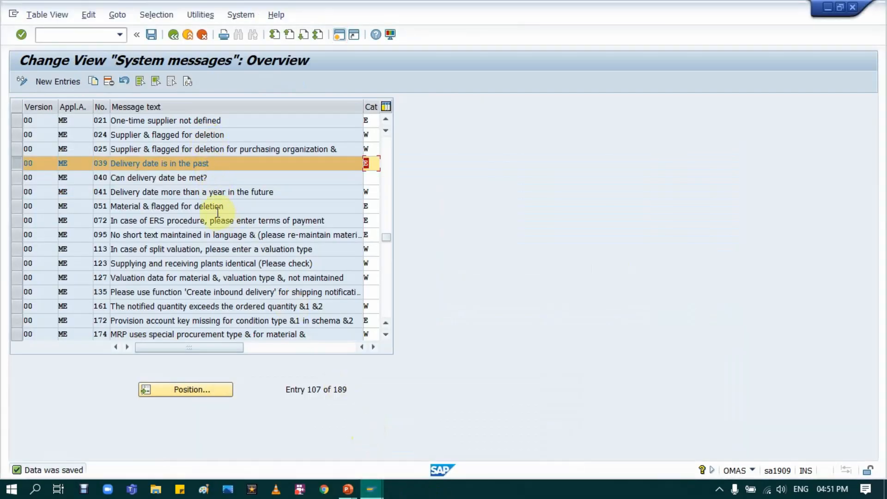
{"action": "scroll", "coordinate": [238, 171], "scroll_direction": "up", "scroll_amount": 1}
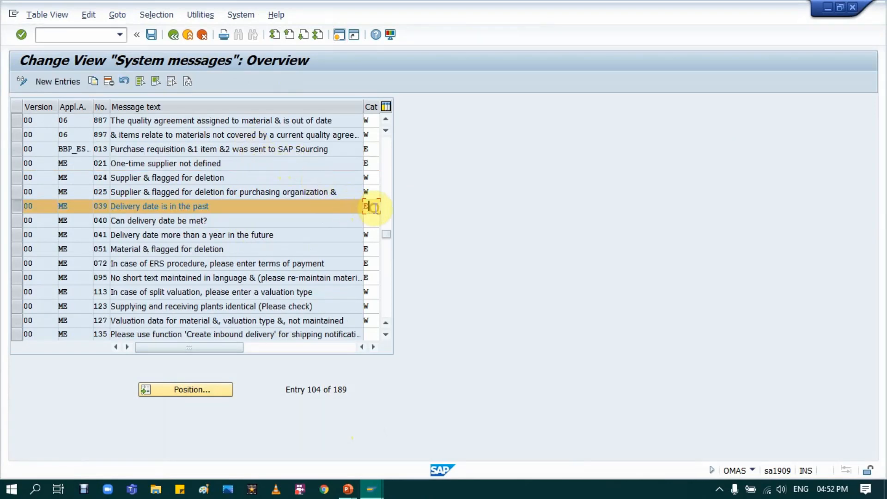
{"action": "key", "text": "BackSpace"}
{"action": "type", "text": "W"}
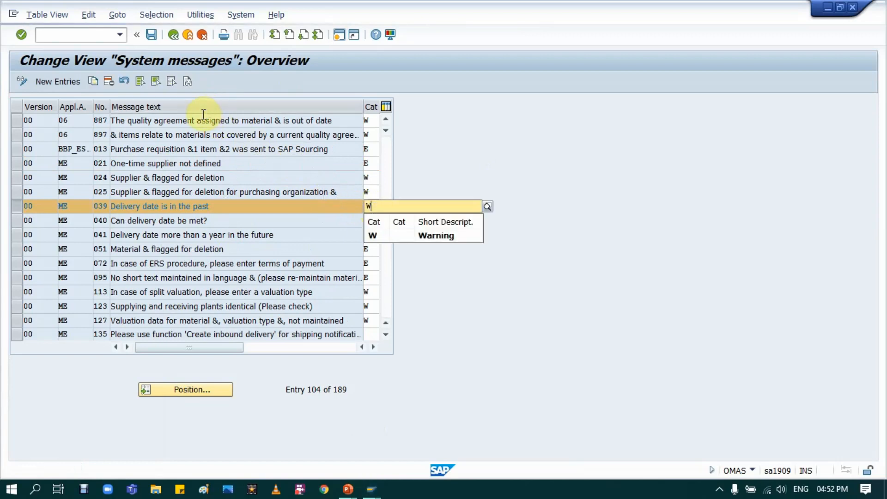
{"action": "left_click", "coordinate": [376, 236]}
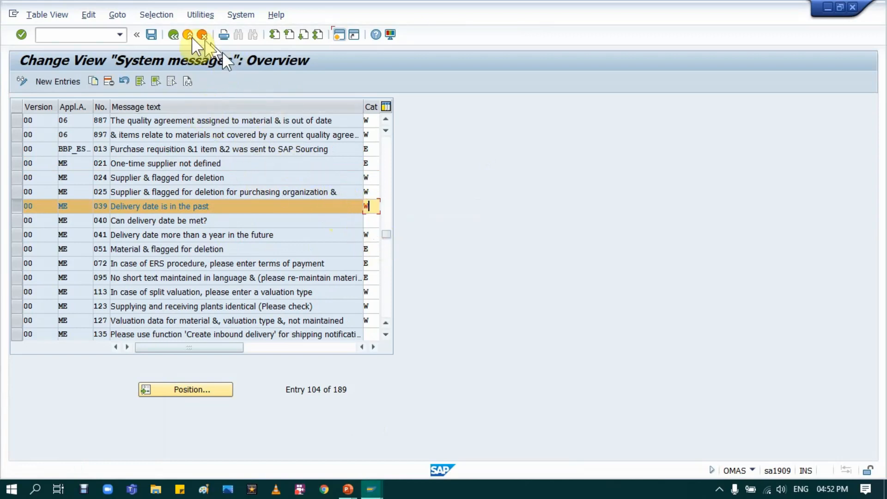
{"action": "left_click", "coordinate": [151, 35]}
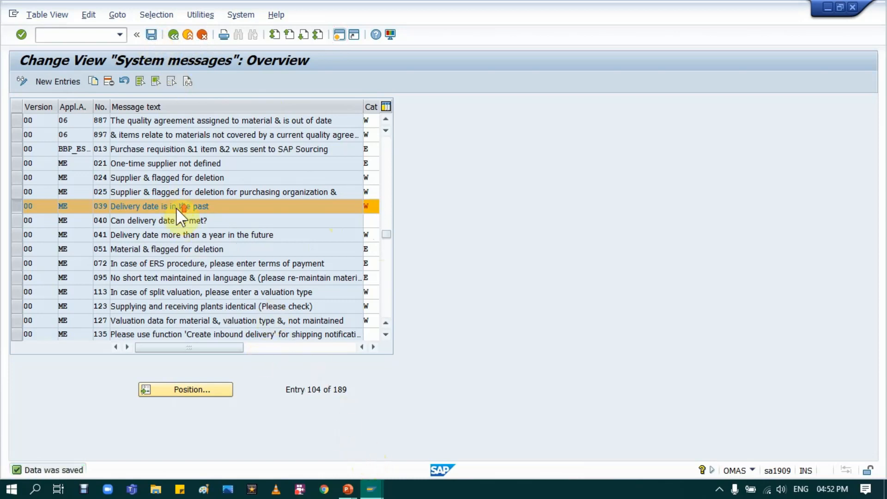
Review the other version 00 and unversioned entries in the system messages list with their assigned categories.
{"action": "scroll", "coordinate": [180, 210], "scroll_direction": "up", "scroll_amount": 1}
{"action": "key", "text": "F3"}
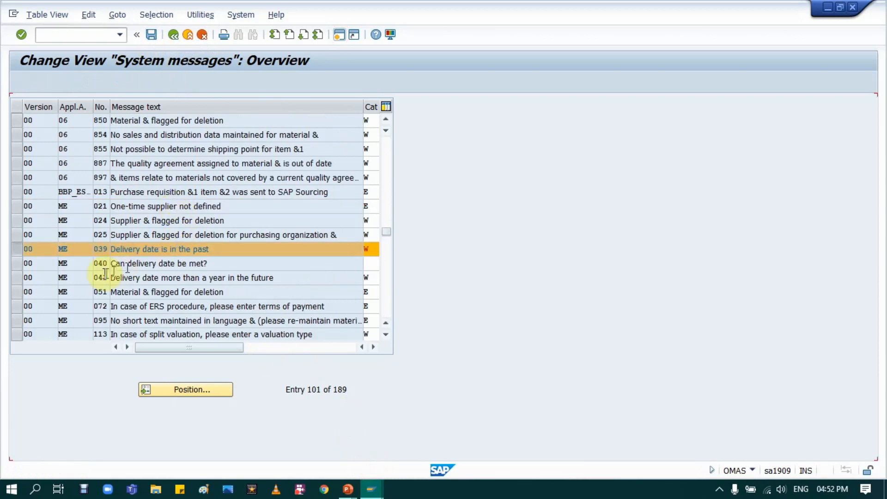
{"action": "scroll", "coordinate": [16, 261], "scroll_direction": "up", "scroll_amount": 1}
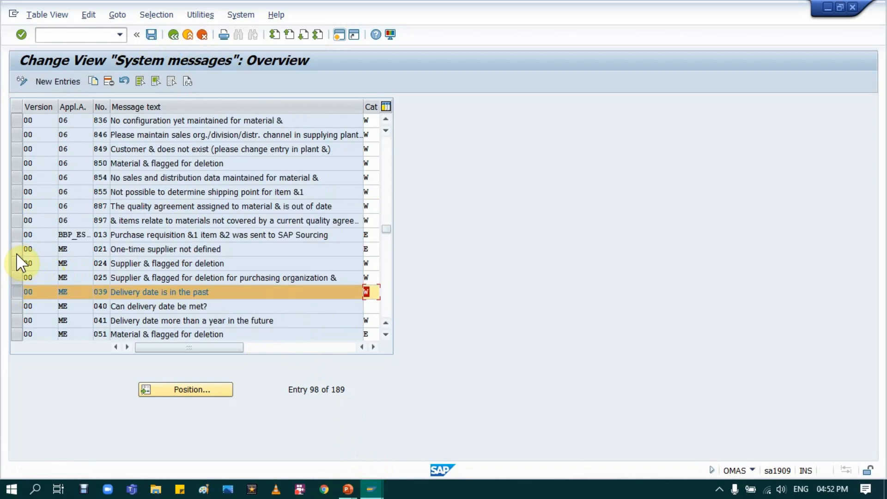
{"action": "left_click", "coordinate": [16, 292]}
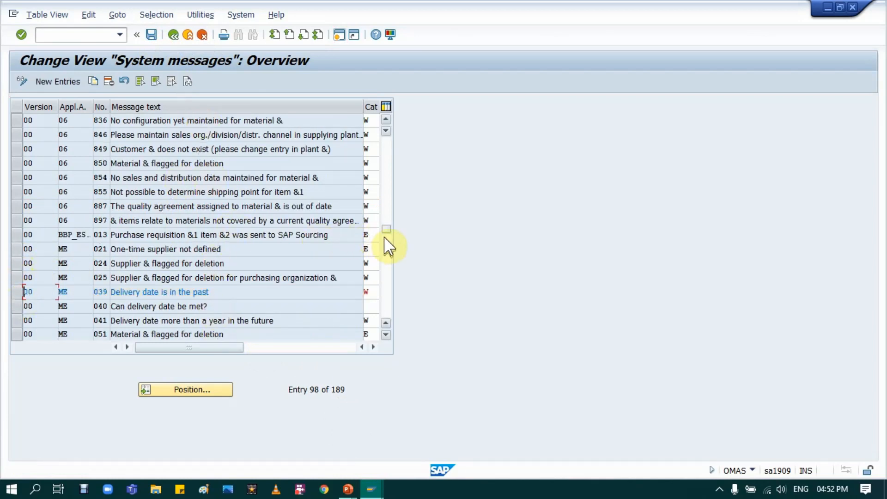
{"action": "left_click_drag", "start_coordinate": [387, 229], "coordinate": [386, 140]}
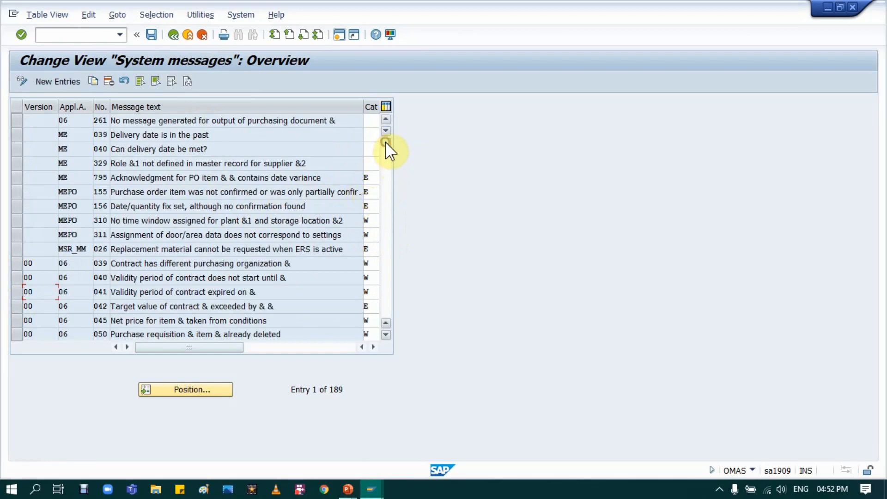
{"action": "left_click_drag", "start_coordinate": [383, 149], "coordinate": [373, 238]}
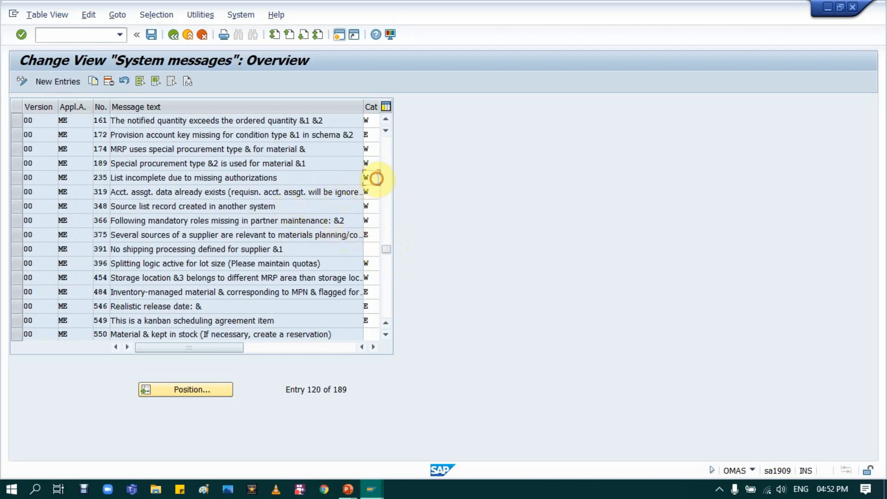
Clear the category of application area ME message 235, then cancel editing and discard the change.
{"action": "key", "text": "BackSpace"}
{"action": "key", "text": "F12"}
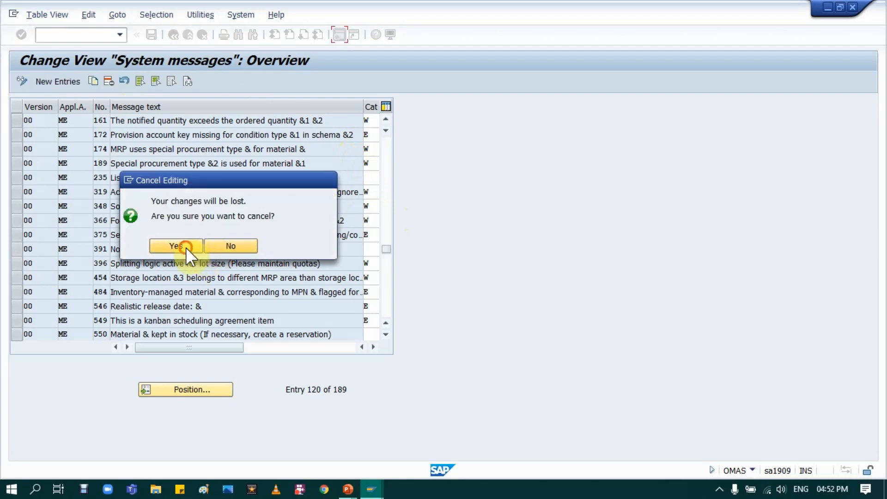
{"action": "left_click", "coordinate": [185, 248]}
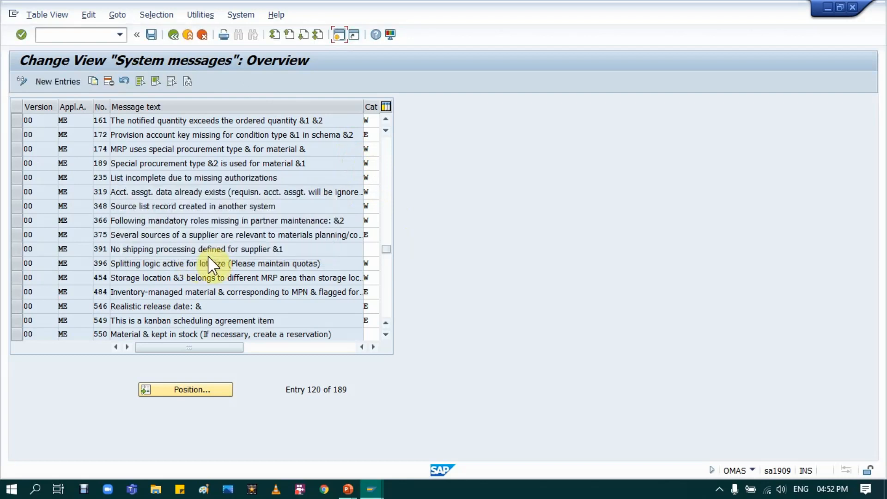
Leave the System messages view and reveal the inventory messages entry (OMCQ) on the PowerPoint slide before returning to SAP.
{"action": "left_click", "coordinate": [173, 35]}
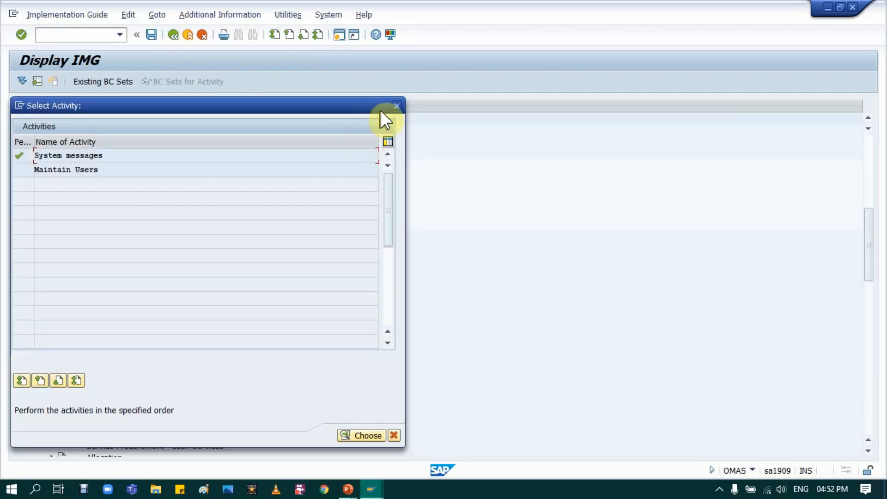
{"action": "key", "text": "alt+Tab"}
{"action": "key", "text": "alt+Tab"}
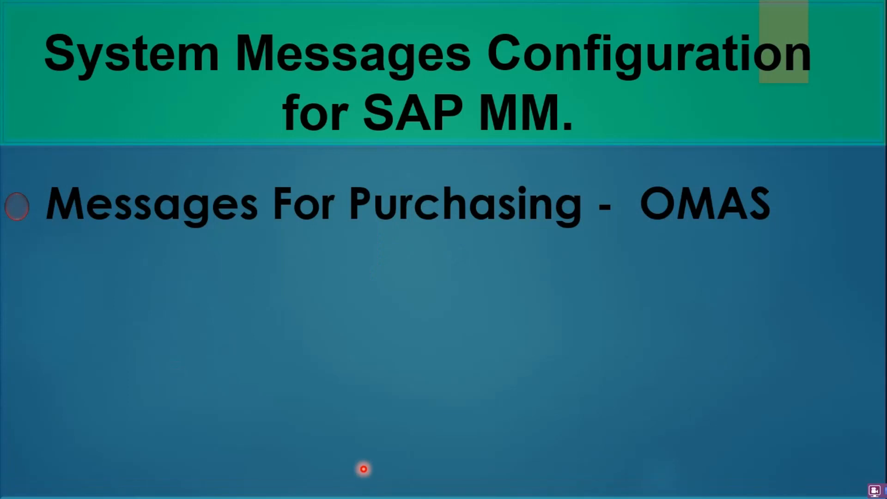
{"action": "key", "text": "Right"}
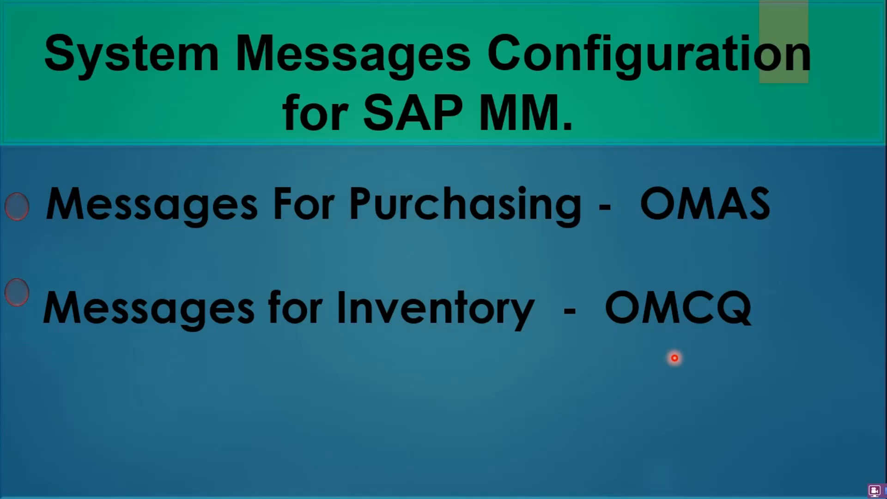
{"action": "key", "text": "alt+Tab"}
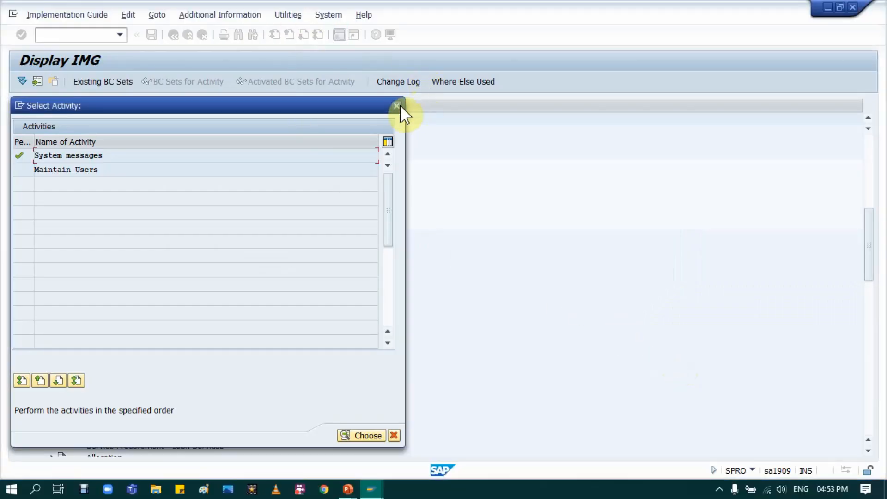
Close the activity selection and collapse the Purchasing node under Materials Management in the implementation guide.
{"action": "left_click", "coordinate": [400, 105]}
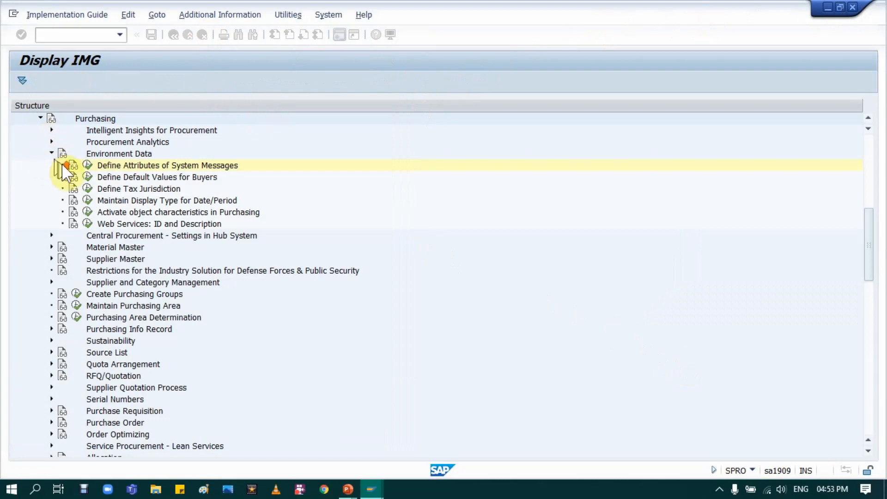
{"action": "scroll", "coordinate": [35, 175], "scroll_direction": "up", "scroll_amount": 2}
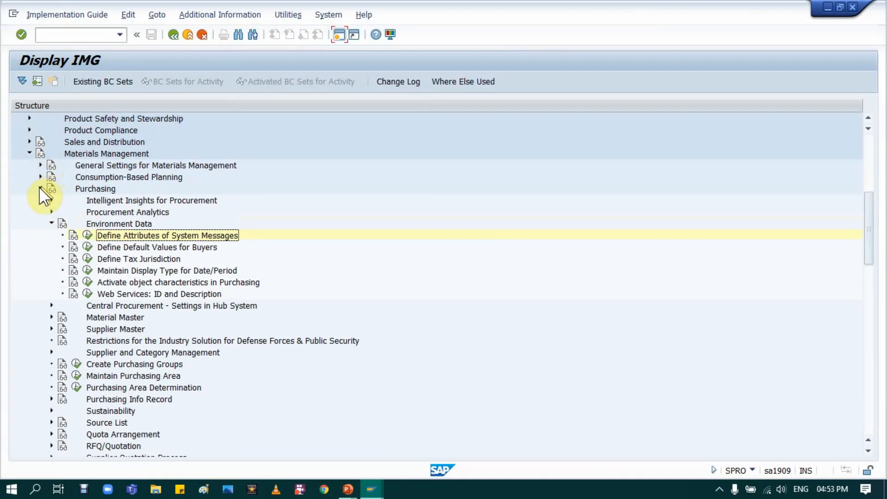
{"action": "left_click", "coordinate": [40, 187]}
{"action": "scroll", "coordinate": [42, 194], "scroll_direction": "up", "scroll_amount": 1}
{"action": "scroll", "coordinate": [54, 208], "scroll_direction": "up", "scroll_amount": 3}
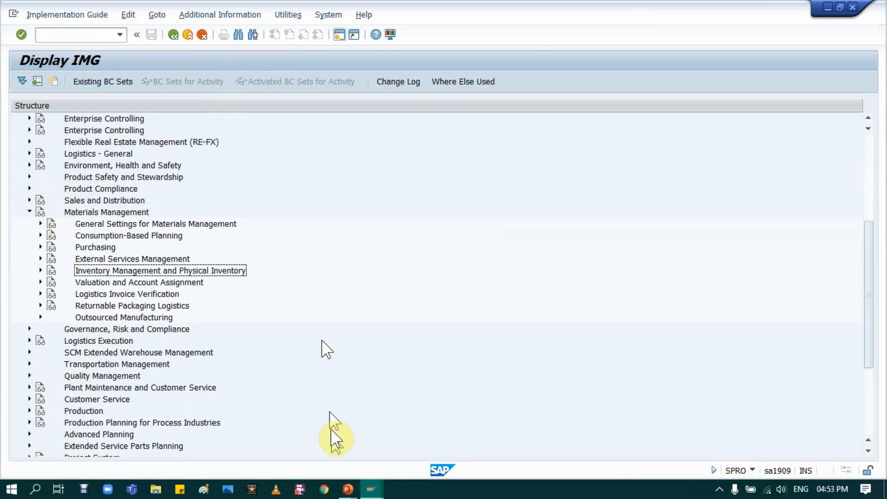
Switch to the purchase order session, correct the delivery date of item 10, and save the purchase order.
{"action": "mouse_move", "coordinate": [370, 489]}
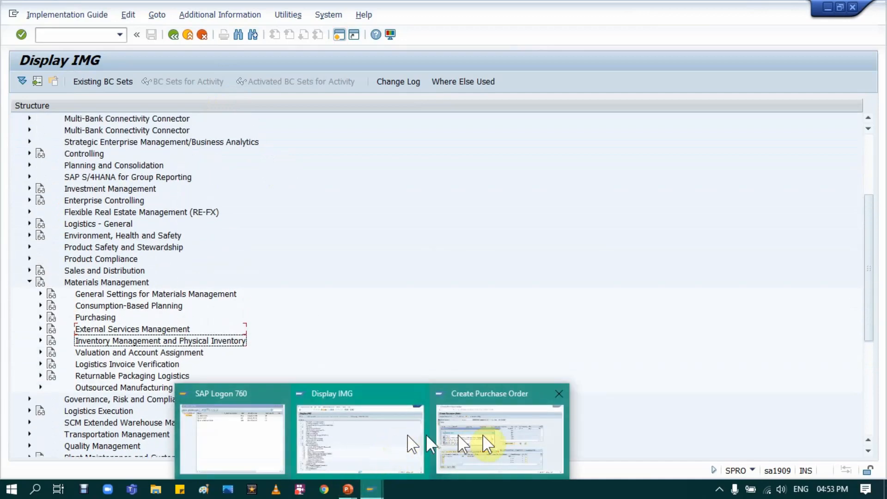
{"action": "left_click", "coordinate": [492, 441]}
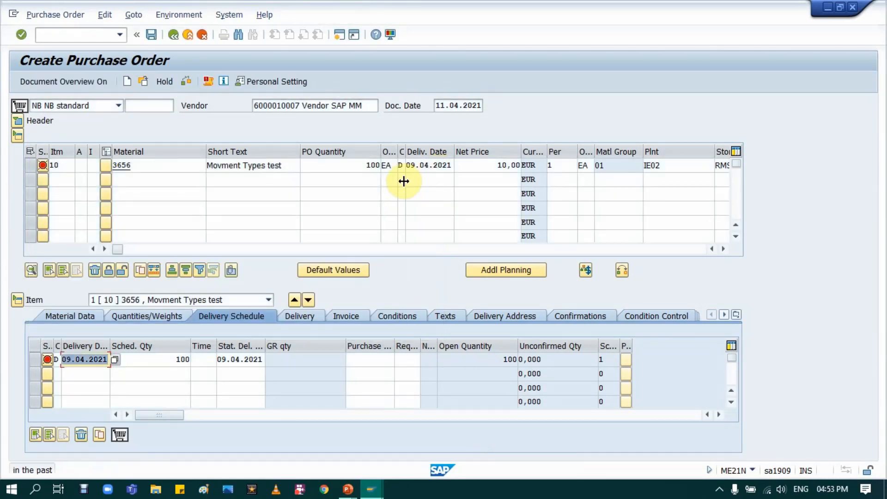
{"action": "left_click", "coordinate": [427, 165]}
{"action": "key", "text": "ctrl+s"}
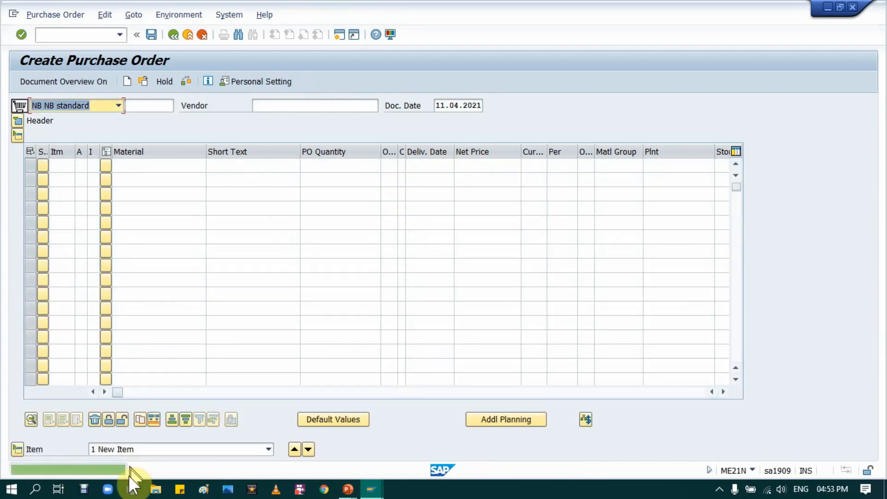
Open the creation message's long text, copy the new purchase order number, and exit to the SAP Easy Access screen.
{"action": "left_click", "coordinate": [180, 468]}
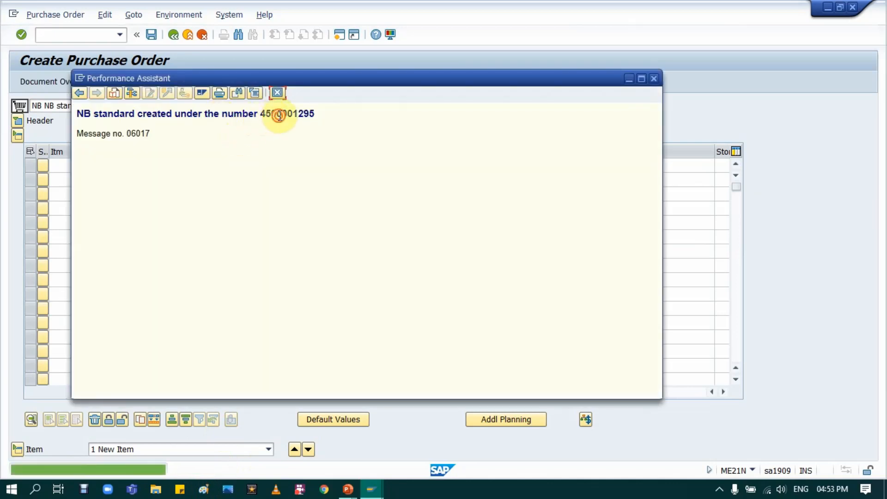
{"action": "double_click", "coordinate": [272, 115]}
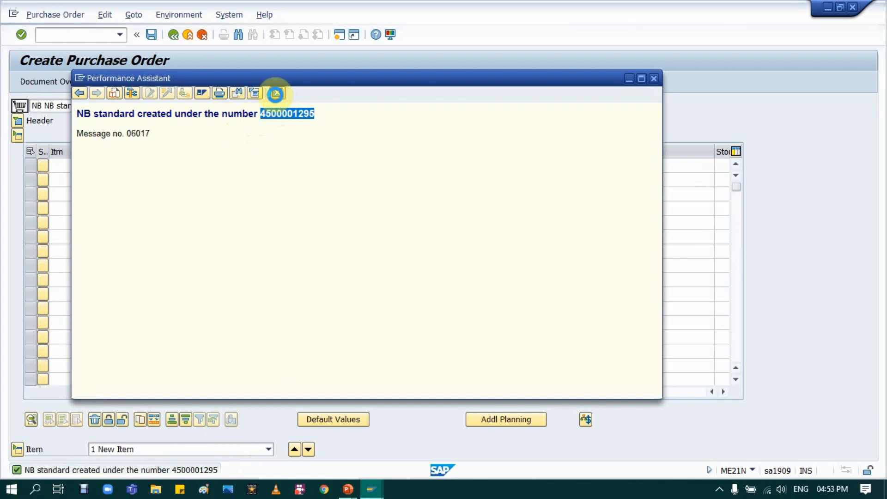
{"action": "left_click", "coordinate": [276, 94]}
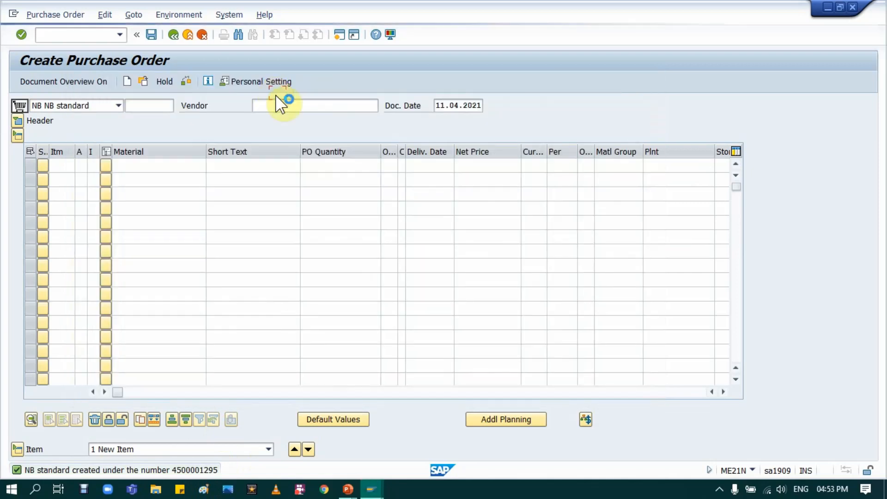
{"action": "left_click", "coordinate": [188, 36]}
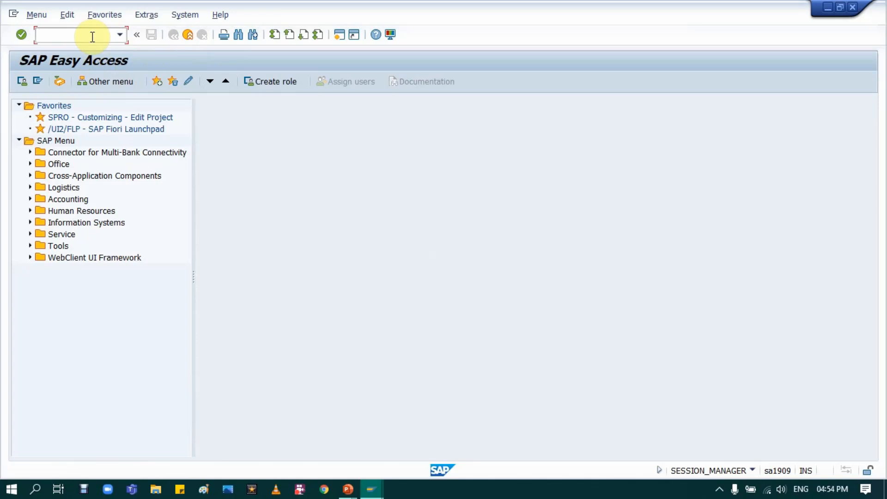
Start transaction MIGO and load the new purchase order for a goods receipt with movement type 101.
{"action": "type", "text": "MIGO"}
{"action": "key", "text": "Return"}
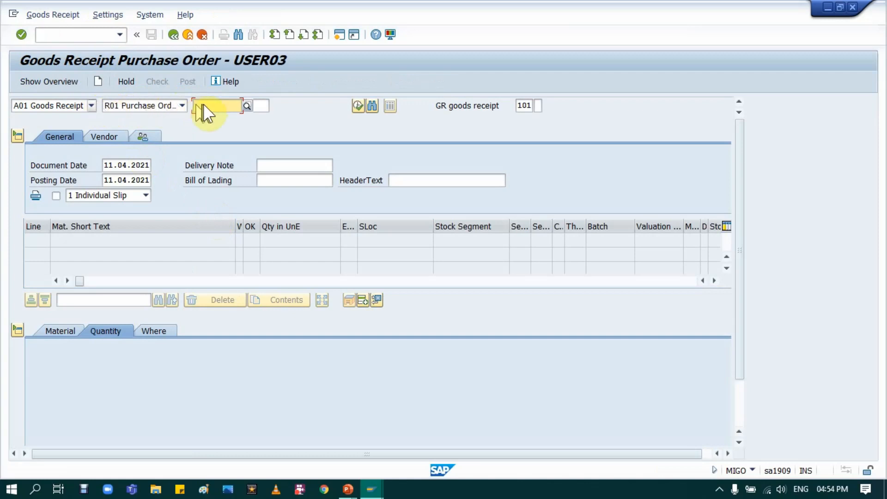
{"action": "left_click", "coordinate": [205, 105]}
{"action": "key", "text": "Return"}
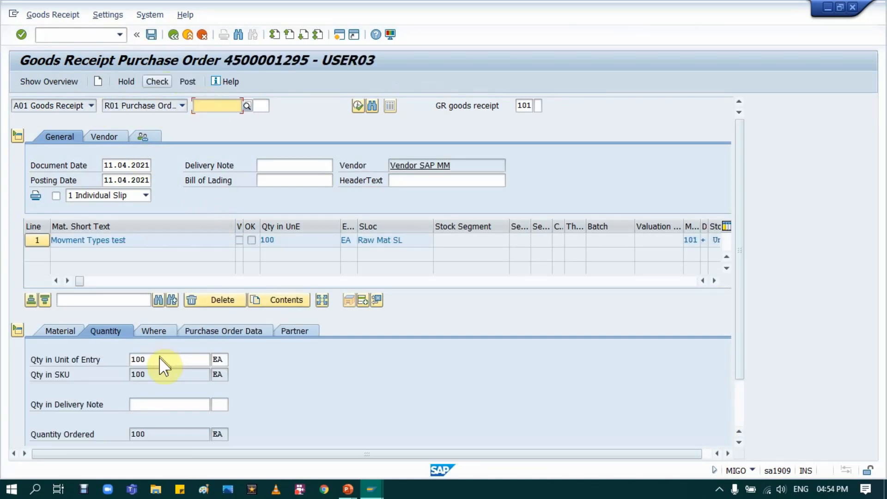
Set line 1's quantity in unit of entry to 10 and its delivery note quantity to 10 EA.
{"action": "left_click", "coordinate": [159, 357]}
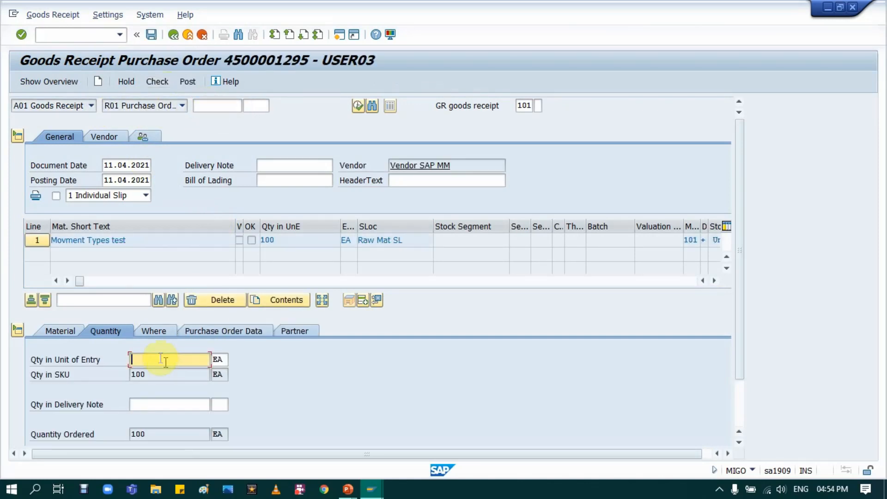
{"action": "type", "text": "10"}
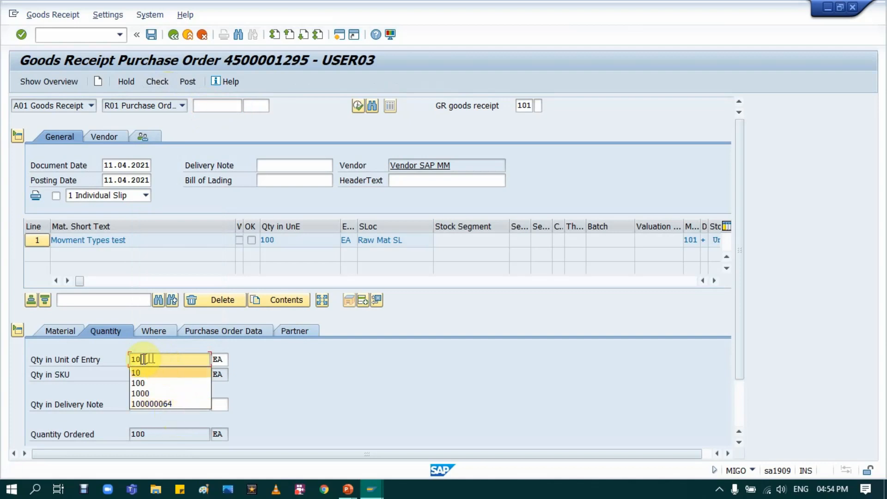
{"action": "left_click", "coordinate": [135, 373]}
{"action": "left_click", "coordinate": [155, 405]}
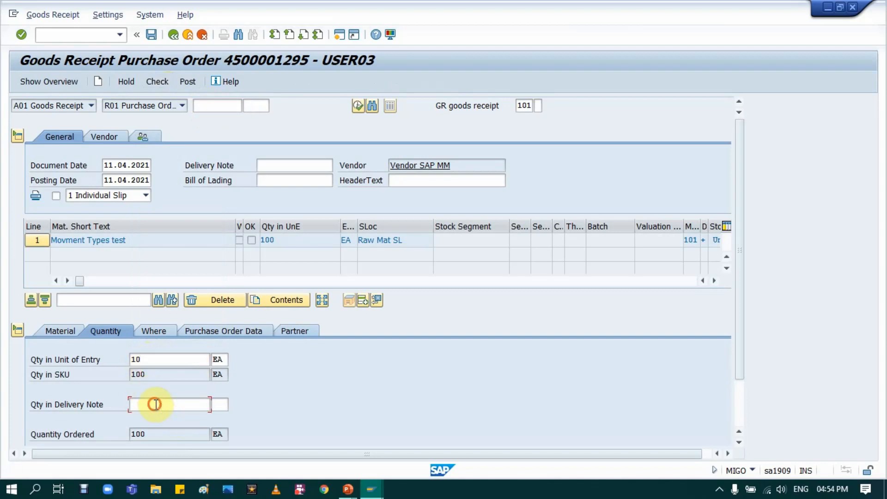
{"action": "type", "text": "10"}
{"action": "key", "text": "Tab"}
{"action": "type", "text": "EA"}
{"action": "key", "text": "Return"}
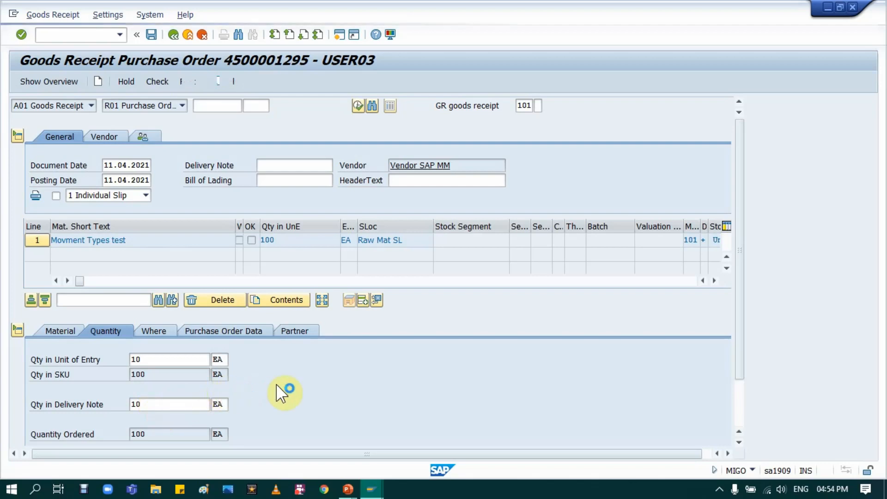
Mark the item OK, run the goods receipt check, and open the logged message's technical information from its long text.
{"action": "scroll", "coordinate": [276, 383], "scroll_direction": "down", "scroll_amount": 3}
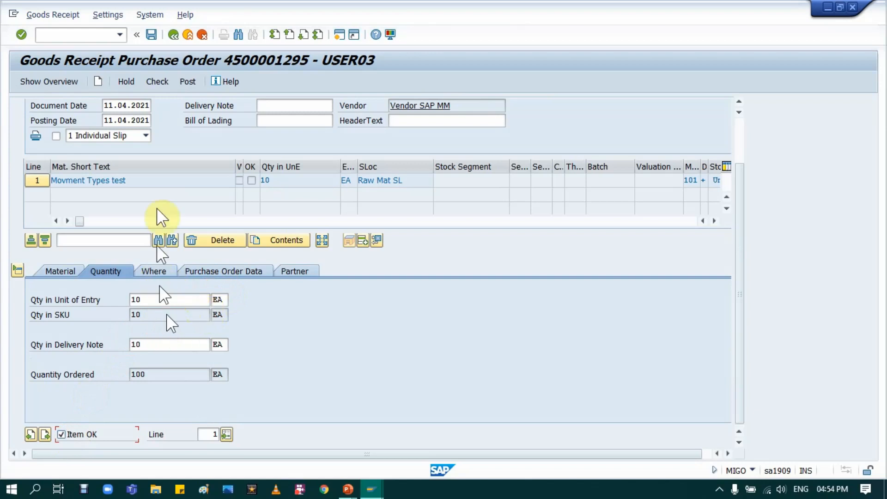
{"action": "left_click", "coordinate": [160, 81]}
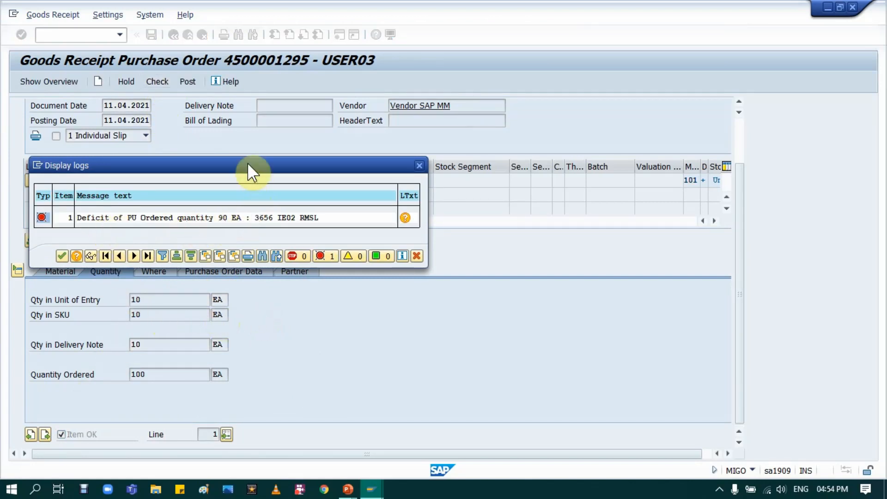
{"action": "left_click_drag", "start_coordinate": [248, 164], "coordinate": [470, 221]}
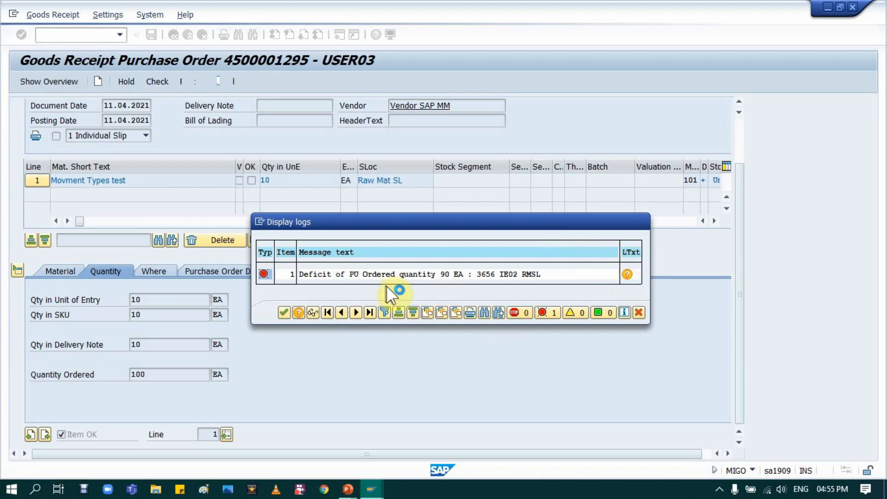
{"action": "left_click", "coordinate": [627, 274]}
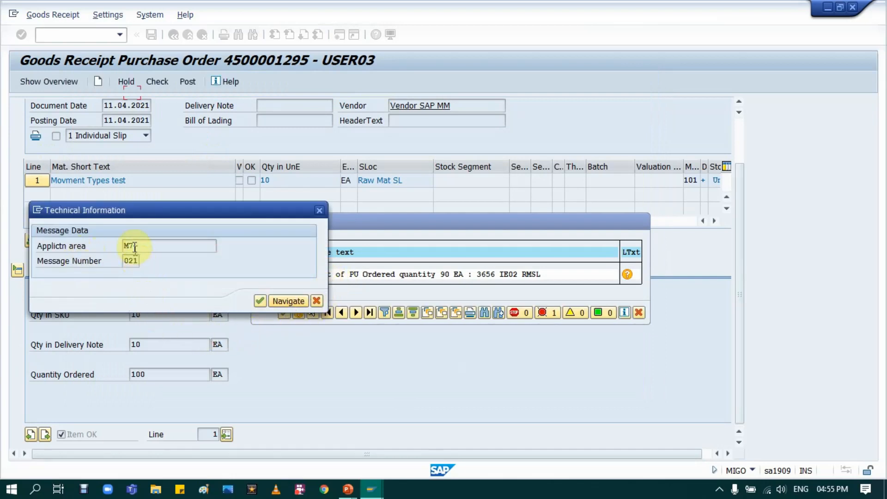
{"action": "left_click", "coordinate": [115, 244]}
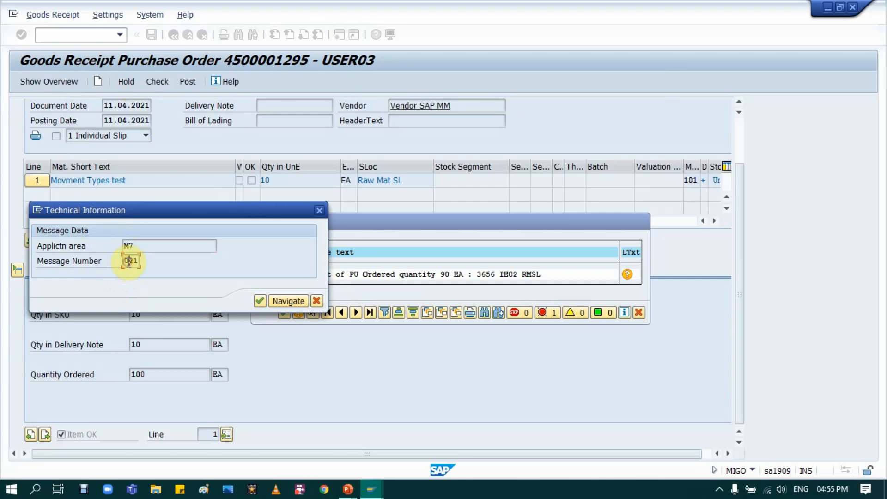
Switch to the implementation guide and expand Inventory Management and Physical Inventory under Materials Management.
{"action": "left_click", "coordinate": [371, 489]}
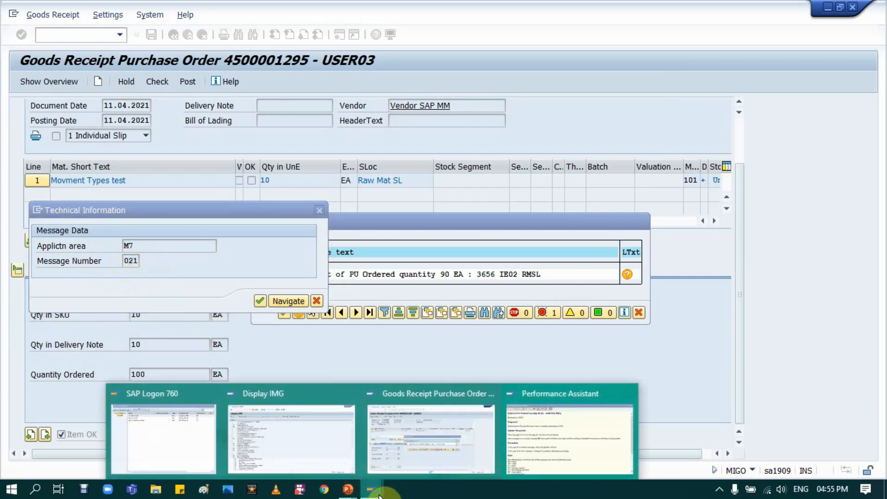
{"action": "left_click", "coordinate": [290, 455]}
{"action": "scroll", "coordinate": [159, 218], "scroll_direction": "up", "scroll_amount": 2}
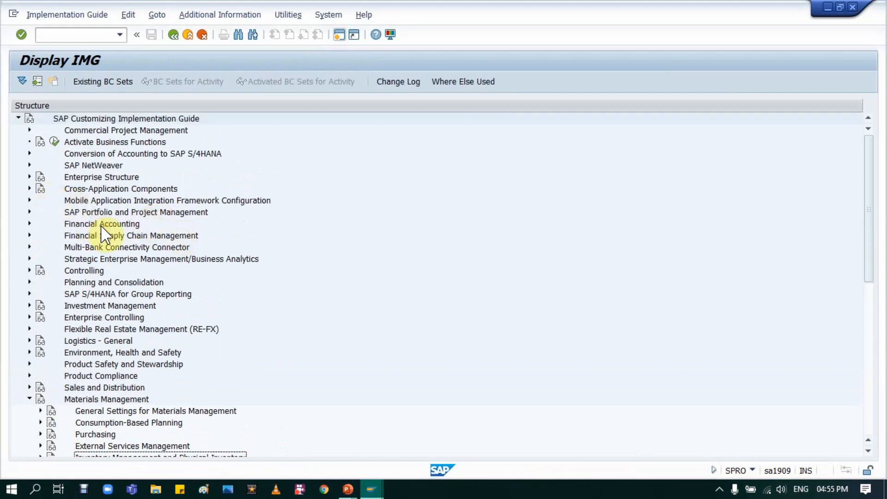
{"action": "left_click", "coordinate": [30, 398]}
{"action": "left_click", "coordinate": [30, 398]}
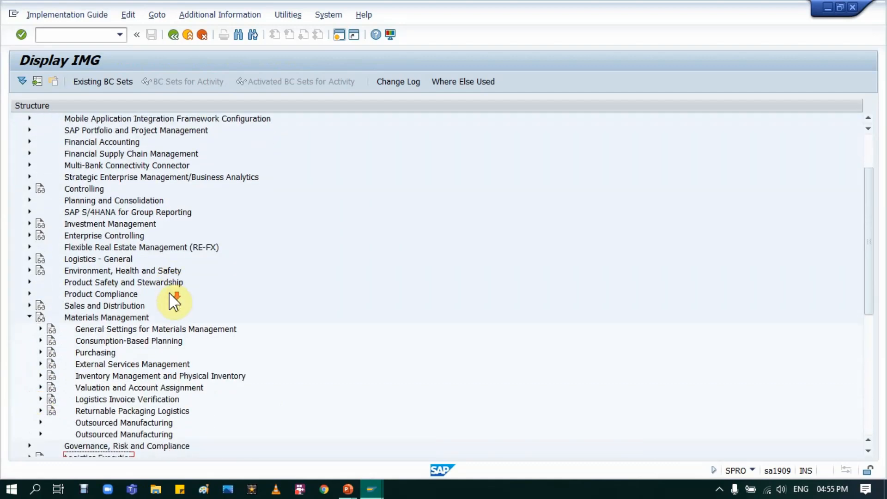
{"action": "scroll", "coordinate": [174, 301], "scroll_direction": "down", "scroll_amount": 3}
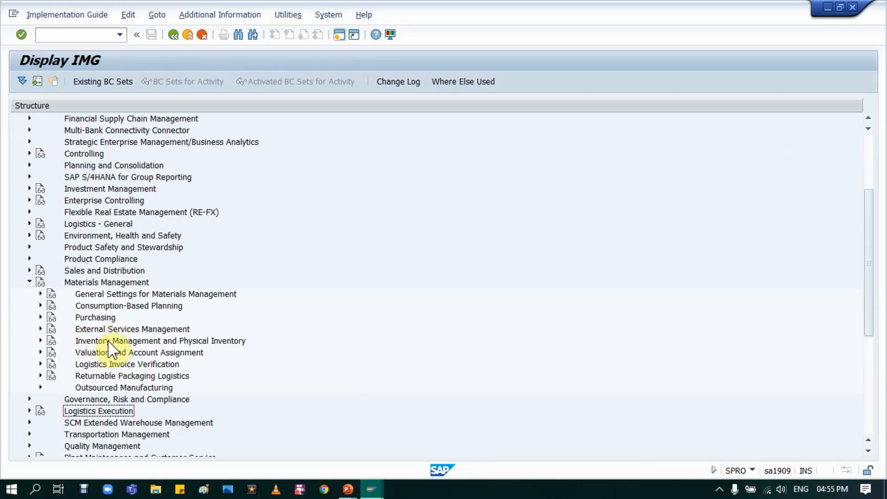
{"action": "left_click", "coordinate": [107, 340]}
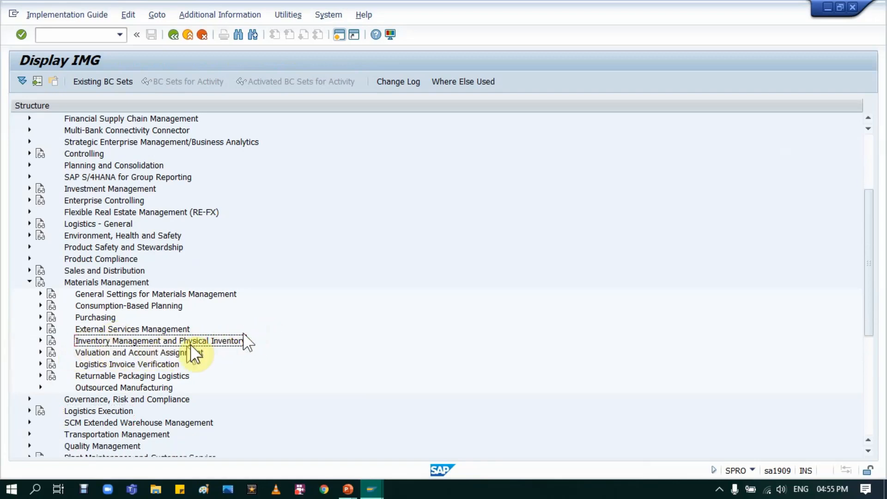
{"action": "left_click", "coordinate": [41, 341]}
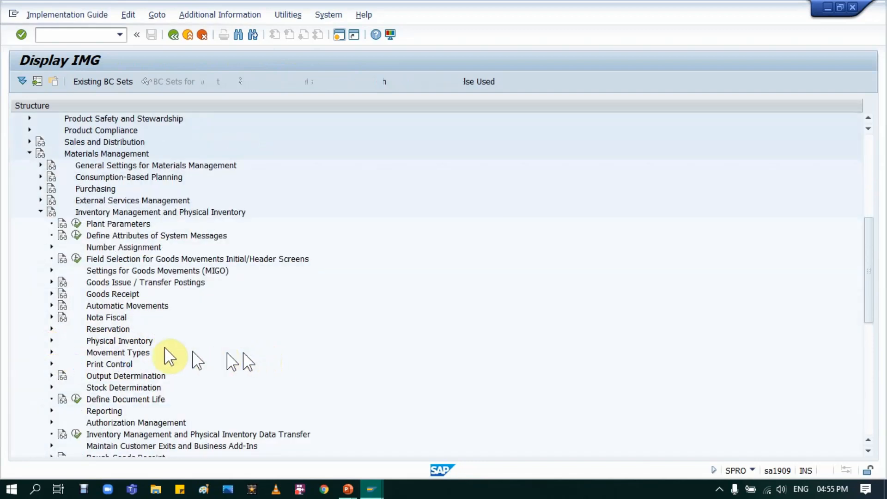
Open the Settings for System Messages activity of Define Attributes of System Messages.
{"action": "left_click", "coordinate": [117, 235]}
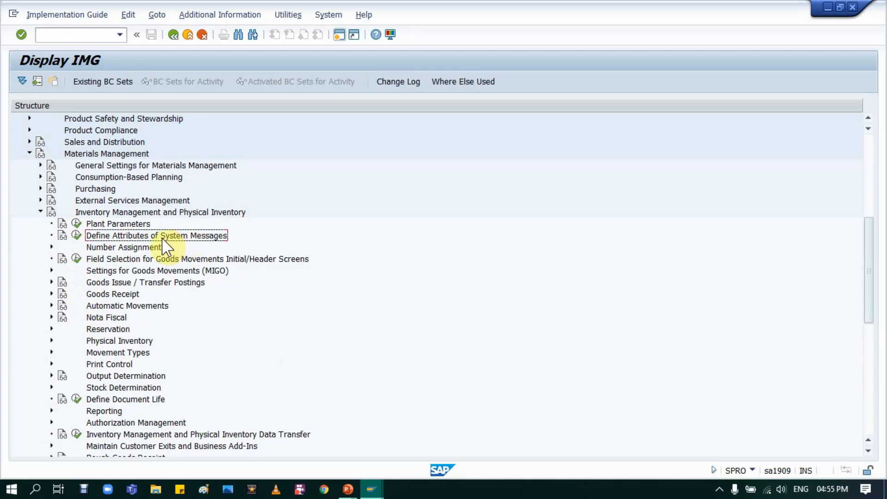
{"action": "left_click", "coordinate": [77, 236]}
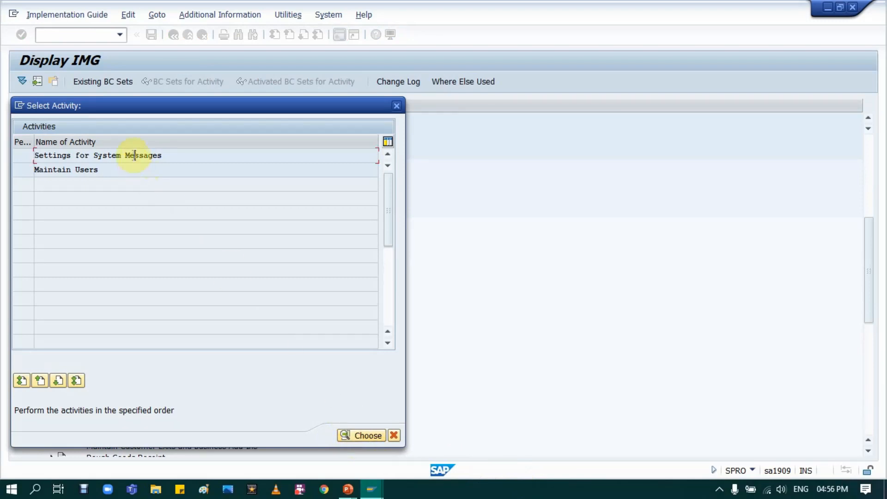
{"action": "double_click", "coordinate": [135, 155]}
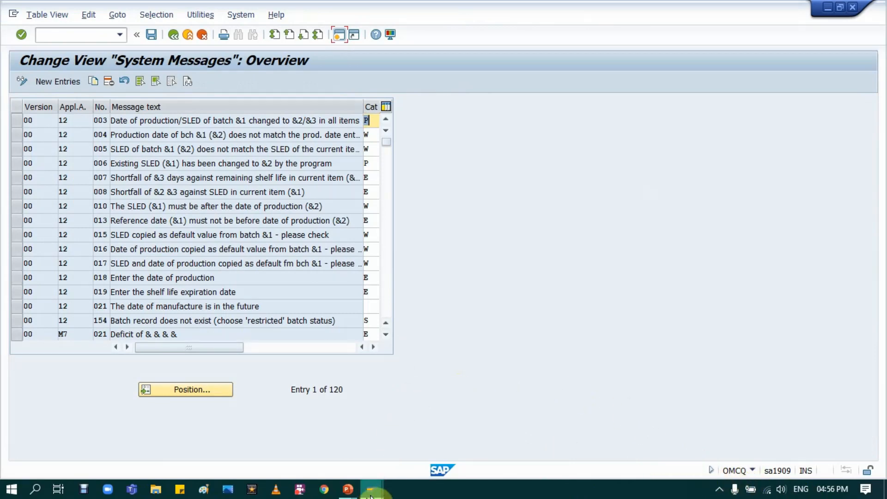
Look up the message's application area and number in the goods receipt session, and return to the System Messages overview.
{"action": "mouse_move", "coordinate": [371, 489]}
{"action": "left_click", "coordinate": [408, 441]}
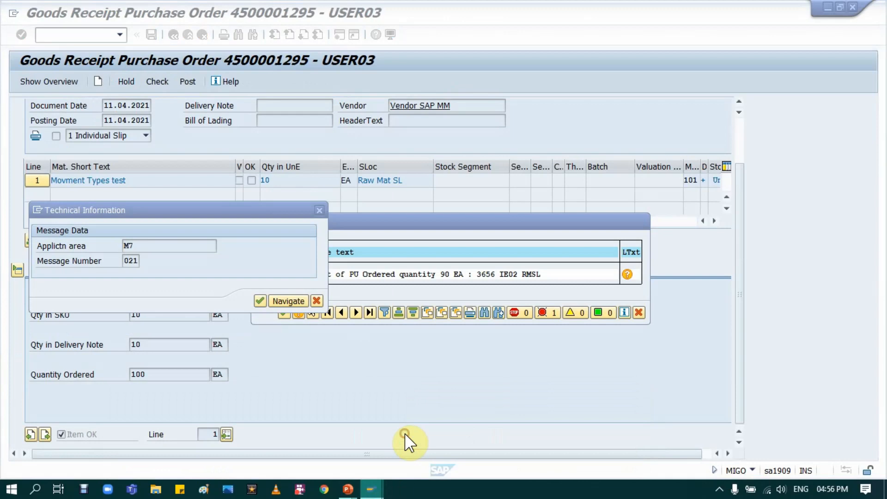
{"action": "left_click", "coordinate": [121, 244]}
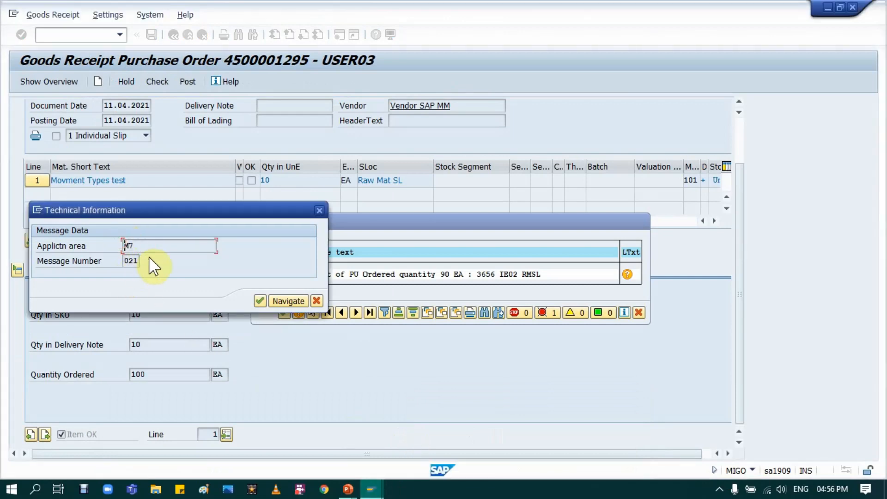
{"action": "key", "text": "alt+Tab"}
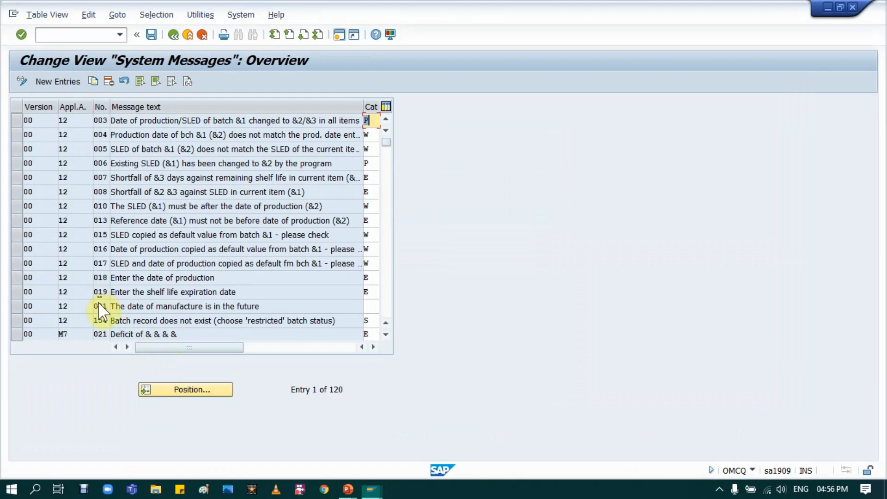
Set the category of message M7 021 to W (Warning) and save it with the proposed customizing request.
{"action": "left_click", "coordinate": [156, 390]}
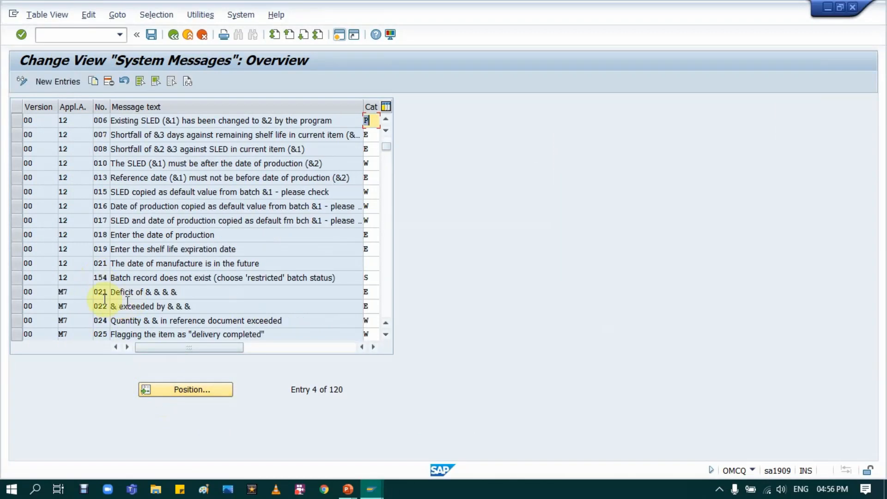
{"action": "left_click", "coordinate": [15, 290]}
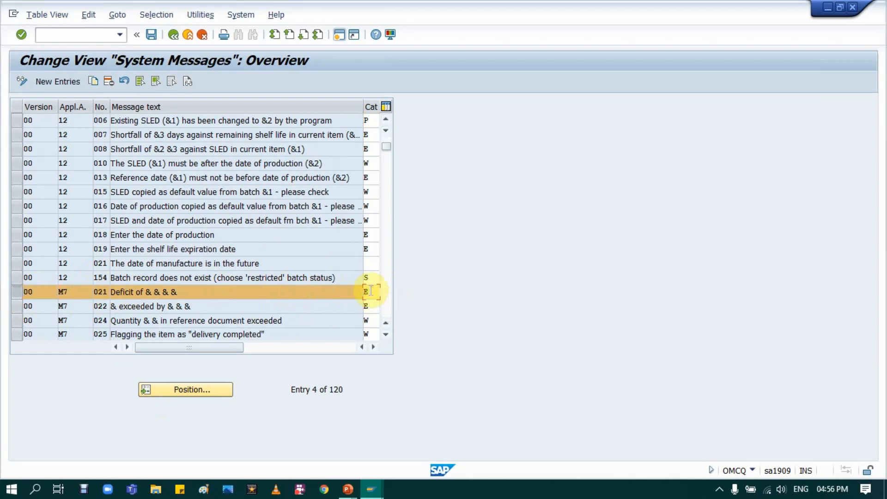
{"action": "key", "text": "BackSpace"}
{"action": "type", "text": "W"}
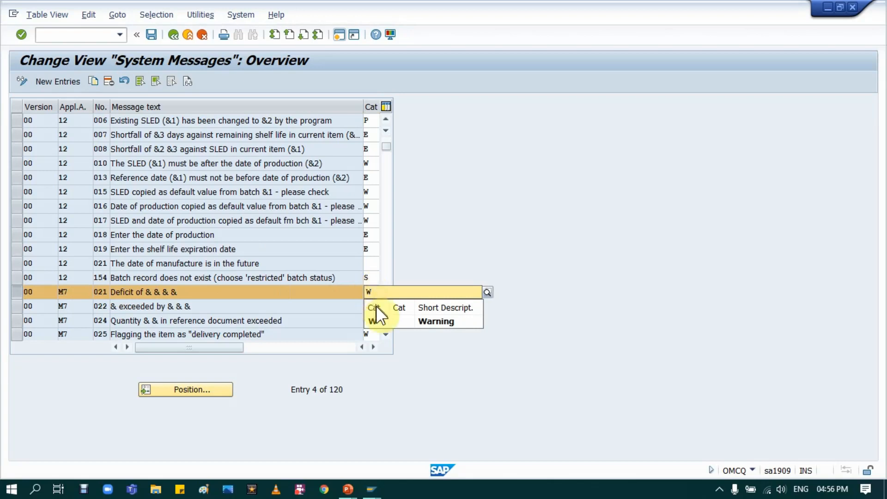
{"action": "left_click", "coordinate": [380, 318]}
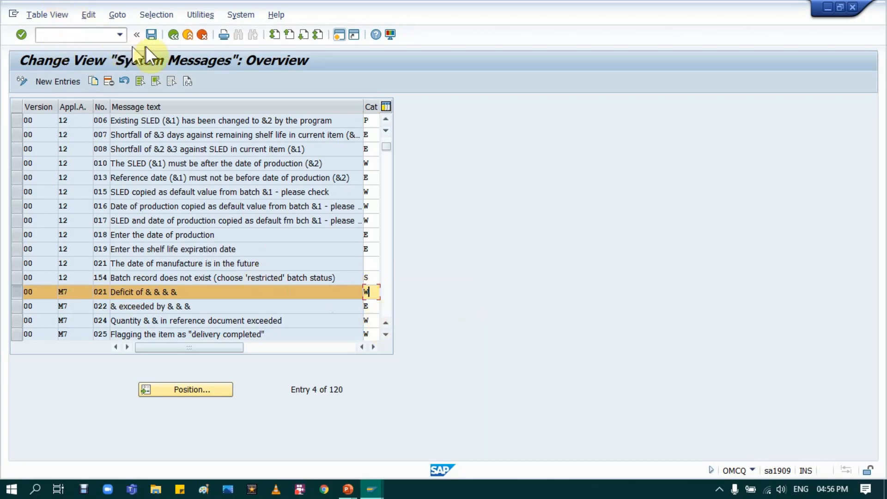
{"action": "left_click", "coordinate": [151, 35]}
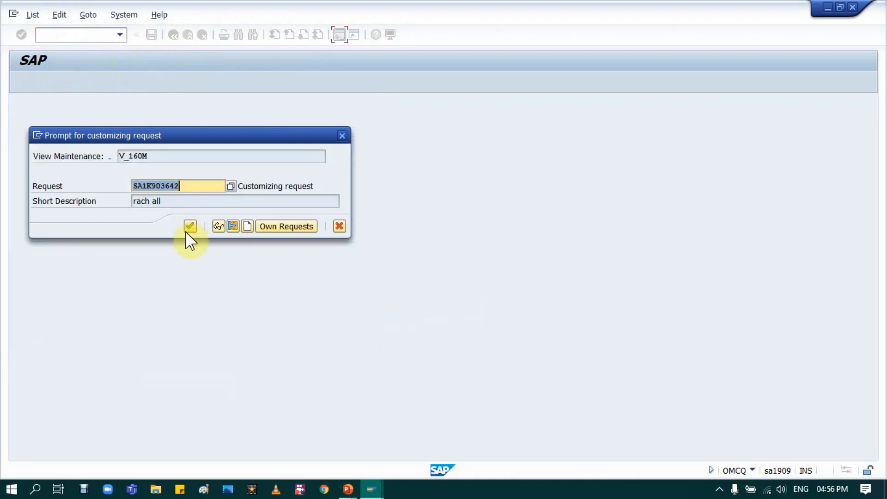
{"action": "left_click", "coordinate": [186, 232]}
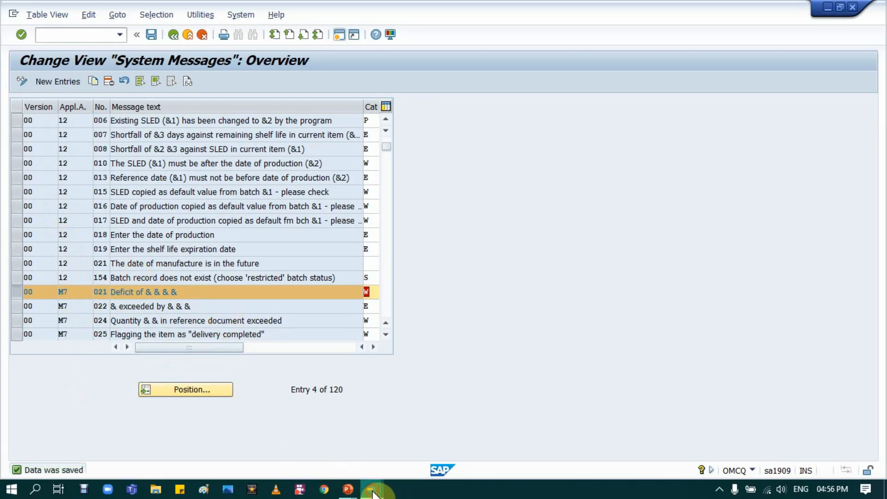
Switch back to the goods receipt and close the technical information, message long text, and log.
{"action": "mouse_move", "coordinate": [373, 492]}
{"action": "left_click", "coordinate": [411, 421]}
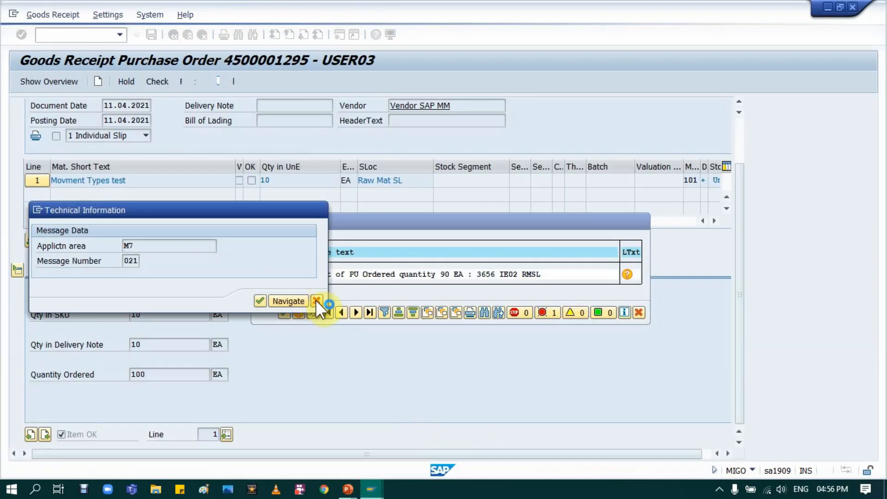
{"action": "left_click", "coordinate": [317, 301]}
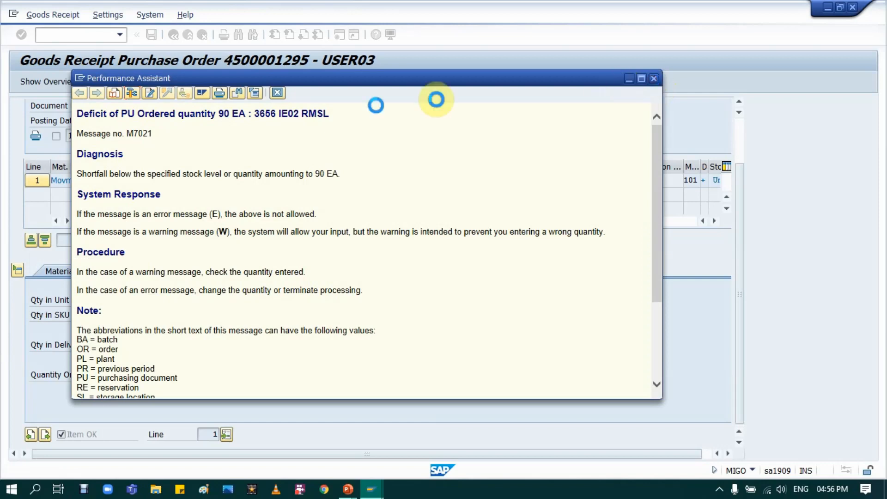
{"action": "left_click", "coordinate": [277, 93]}
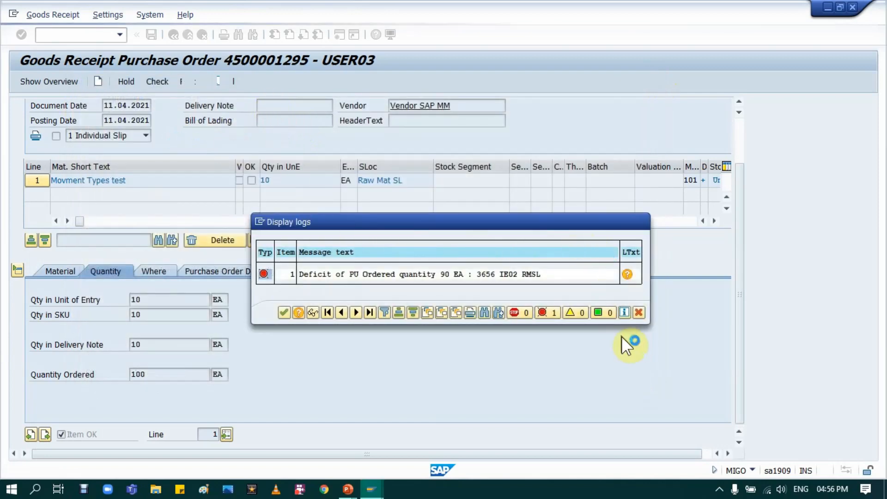
{"action": "left_click", "coordinate": [639, 312]}
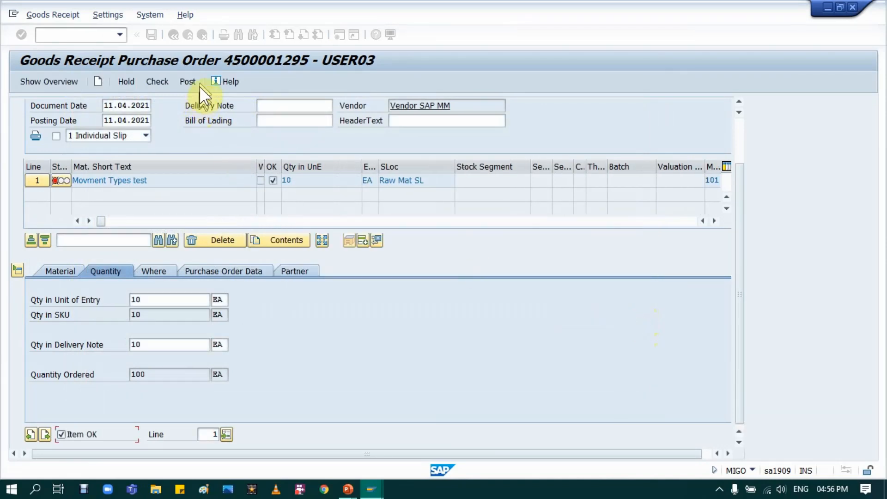
Set both the quantity in unit of entry and the delivery note quantity of line 1 to 20.
{"action": "left_click", "coordinate": [163, 298]}
{"action": "key", "text": "BackSpace"}
{"action": "type", "text": "20"}
{"action": "key", "text": "Tab"}
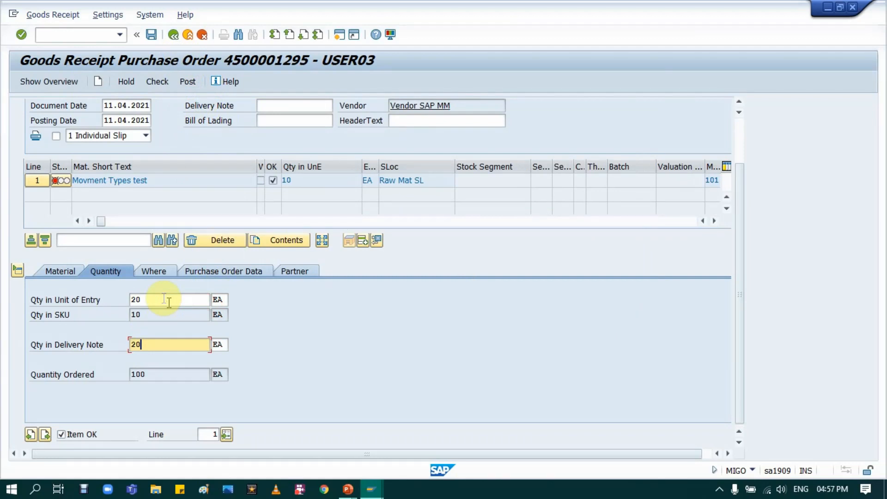
{"action": "type", "text": "20"}
{"action": "key", "text": "Return"}
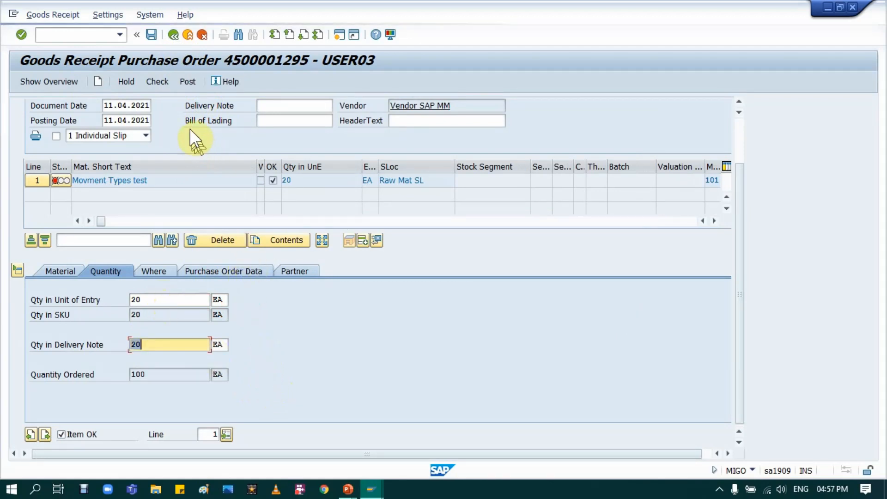
Check the goods receipt again, close the message log, and return to the Qty in Unit of Entry field.
{"action": "left_click", "coordinate": [156, 80]}
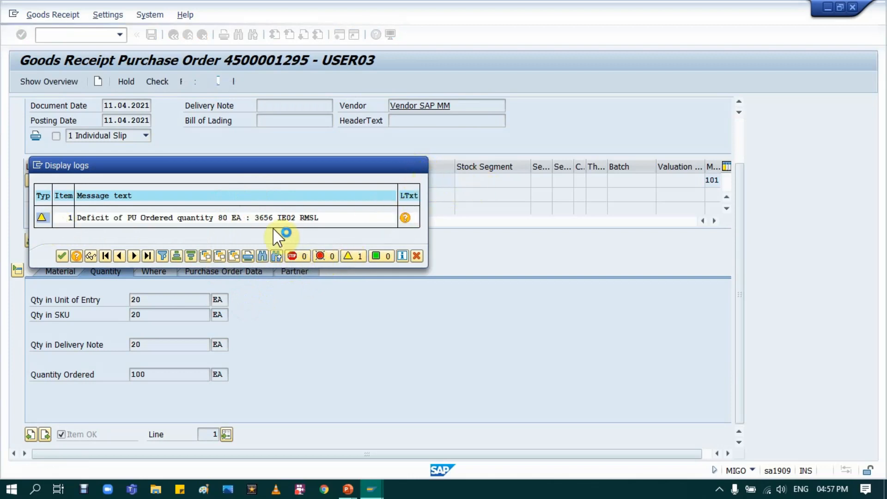
{"action": "double_click", "coordinate": [244, 227]}
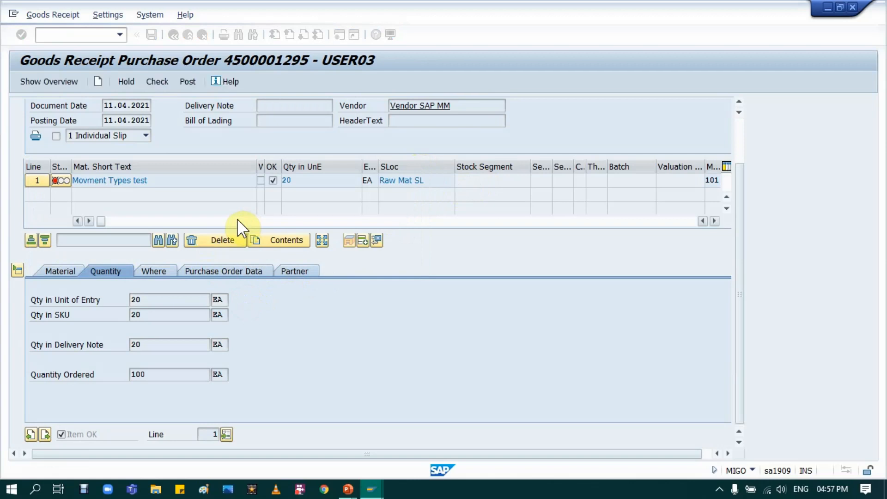
{"action": "left_click", "coordinate": [178, 299]}
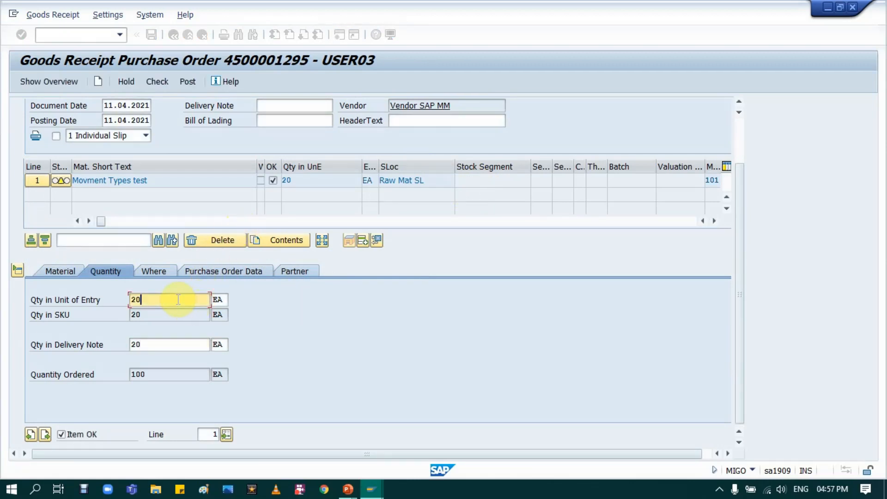
Set the quantity in unit of entry and the delivery note quantity to 10, check the goods receipt, and close the message log.
{"action": "key", "text": "BackSpace"}
{"action": "key", "text": "Tab"}
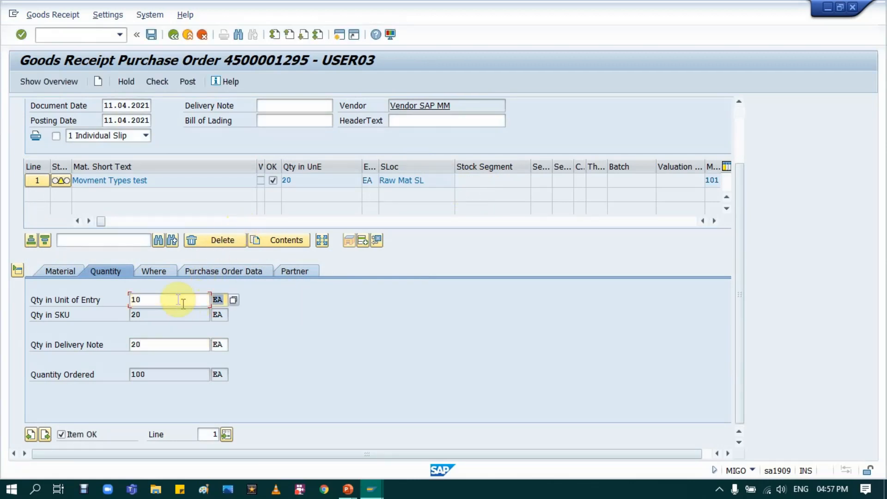
{"action": "key", "text": "Tab"}
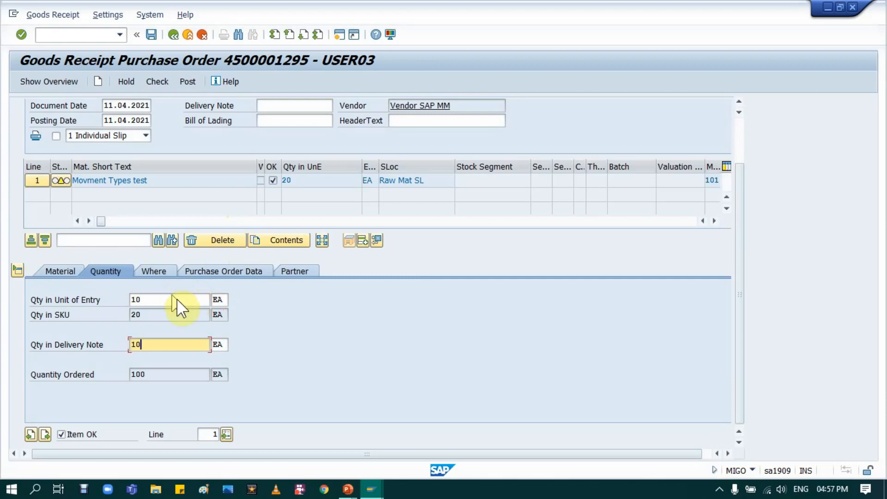
{"action": "key", "text": "Return"}
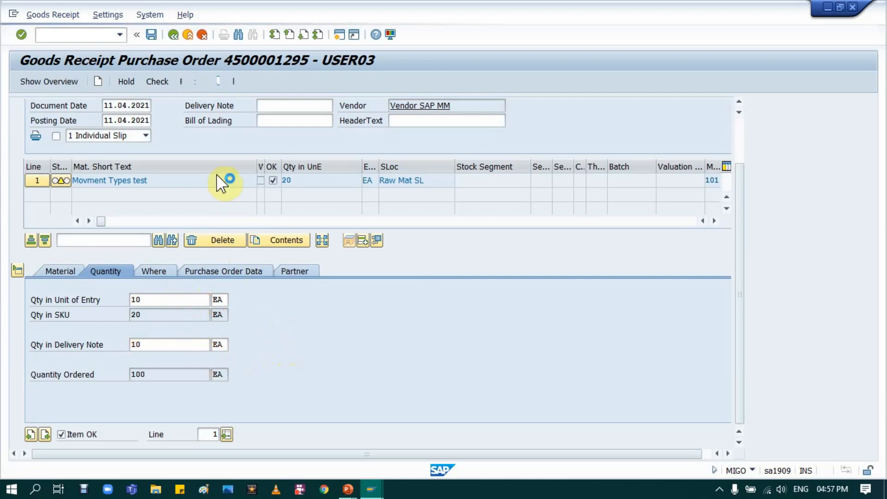
{"action": "left_click", "coordinate": [166, 81]}
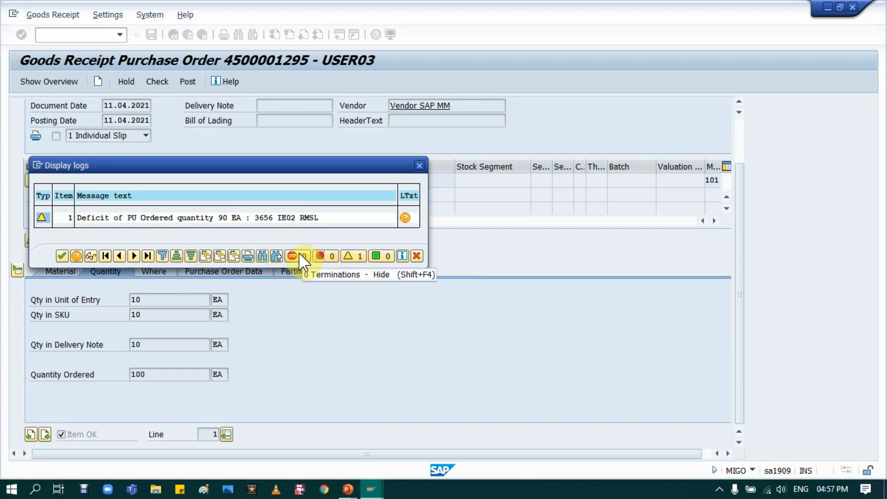
{"action": "left_click", "coordinate": [418, 166]}
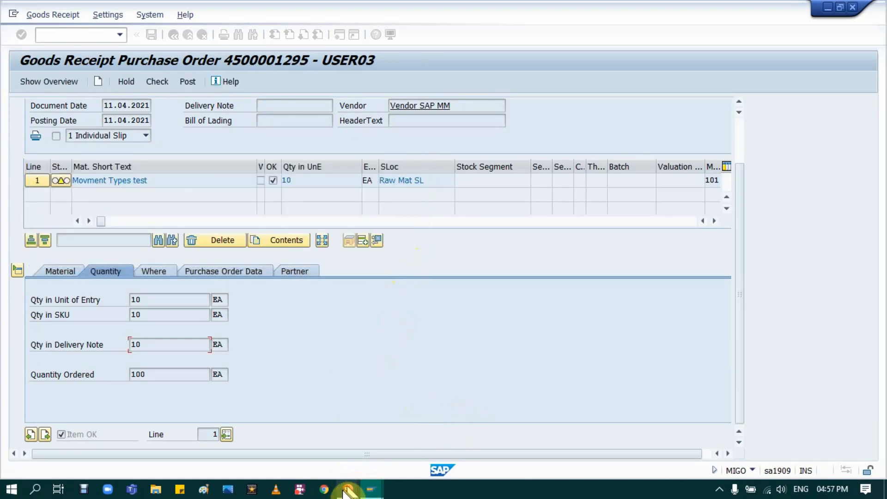
Switch to the PowerPoint slide show and reveal the line on messages for invoicing, OMRM.
{"action": "mouse_move", "coordinate": [348, 490]}
{"action": "left_click", "coordinate": [392, 426]}
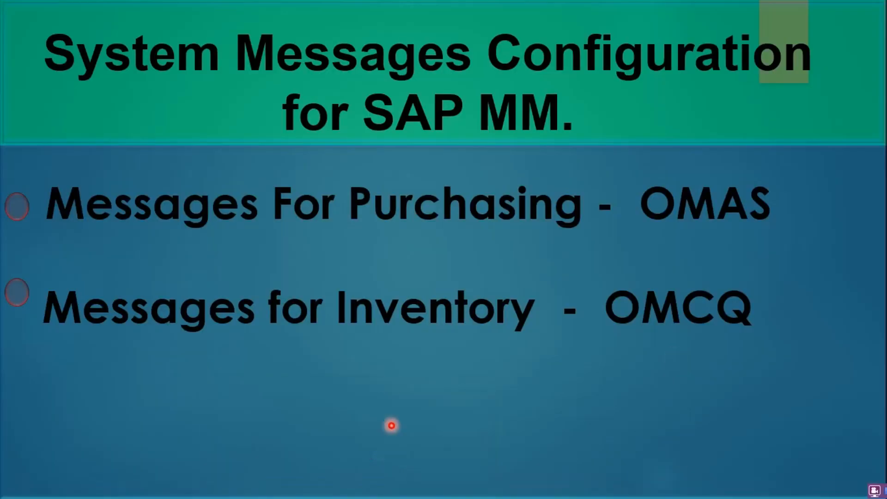
{"action": "left_click", "coordinate": [106, 287]}
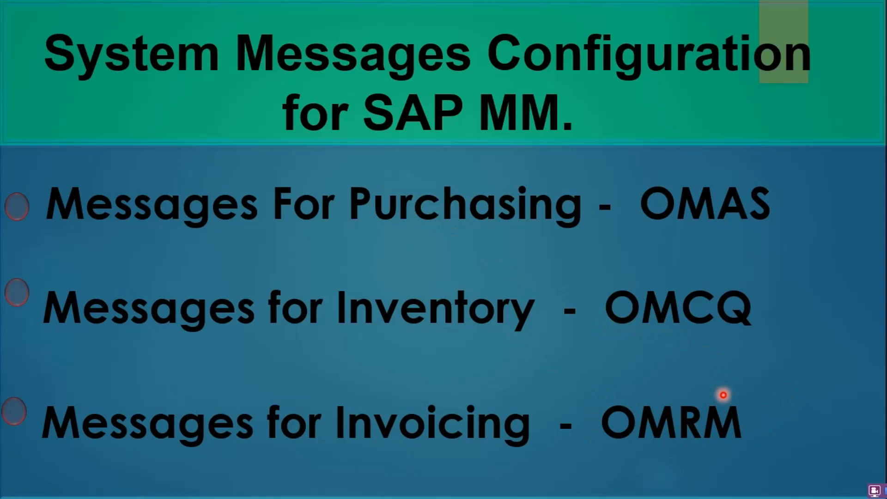
Switch back to the SAP System Messages view, exit it, and close the activity selection to return to the IMG structure.
{"action": "key", "text": "alt+Tab"}
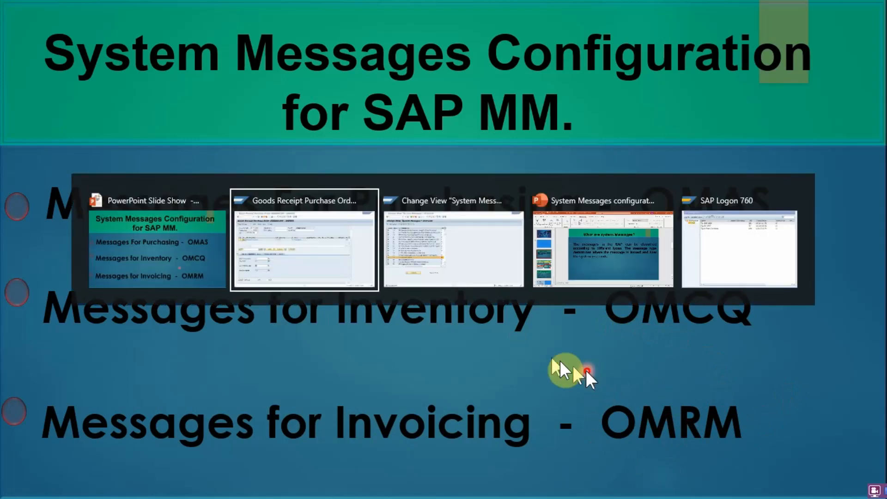
{"action": "left_click", "coordinate": [329, 284]}
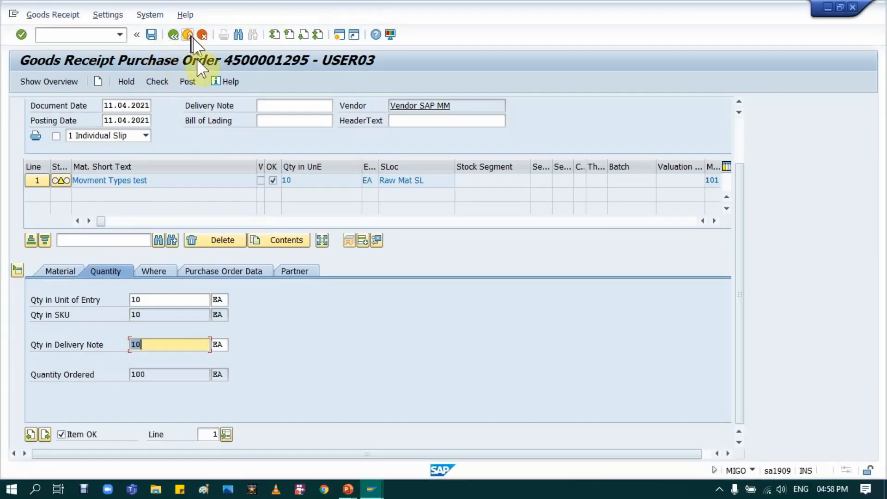
{"action": "key", "text": "alt+Tab"}
{"action": "key", "text": "alt+Tab"}
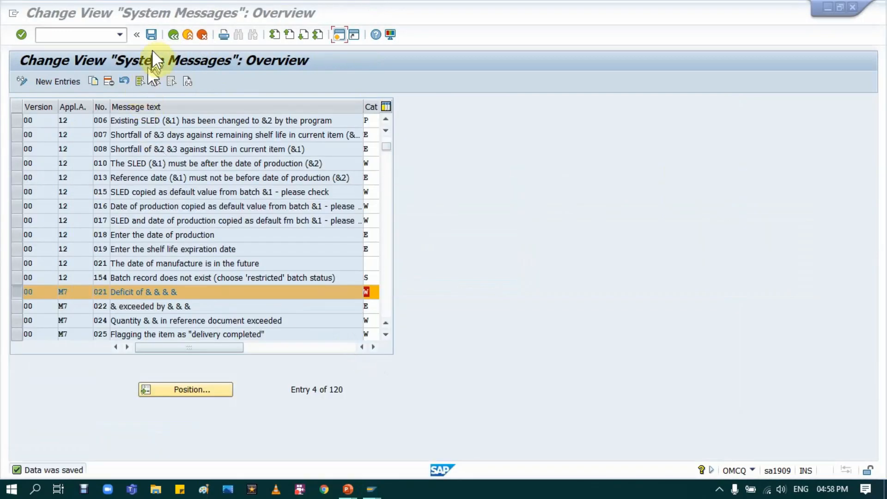
{"action": "left_click", "coordinate": [186, 33]}
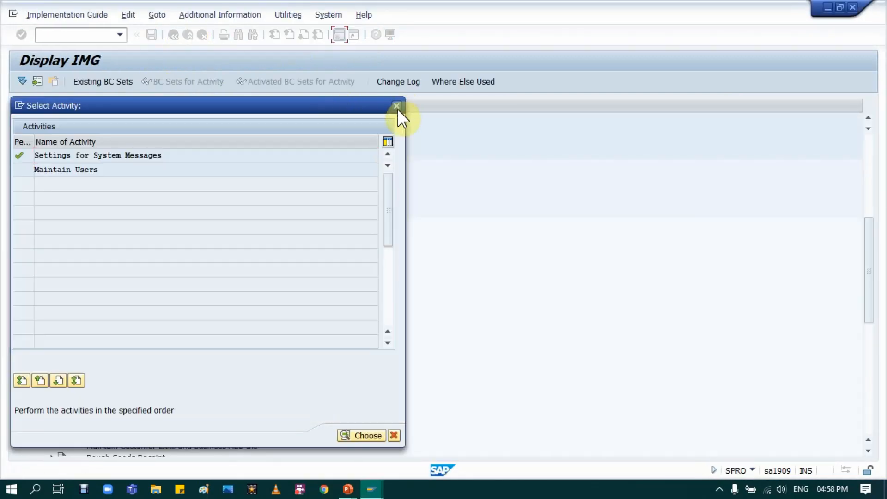
{"action": "key", "text": "Escape"}
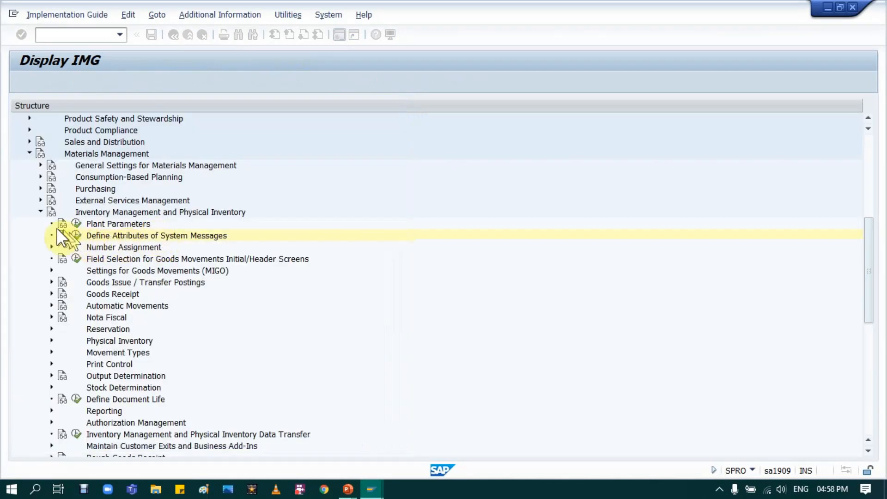
Collapse Inventory Management and Physical Inventory, and execute Define Attributes of System Messages under Logistics Invoice Verification.
{"action": "left_click", "coordinate": [39, 209]}
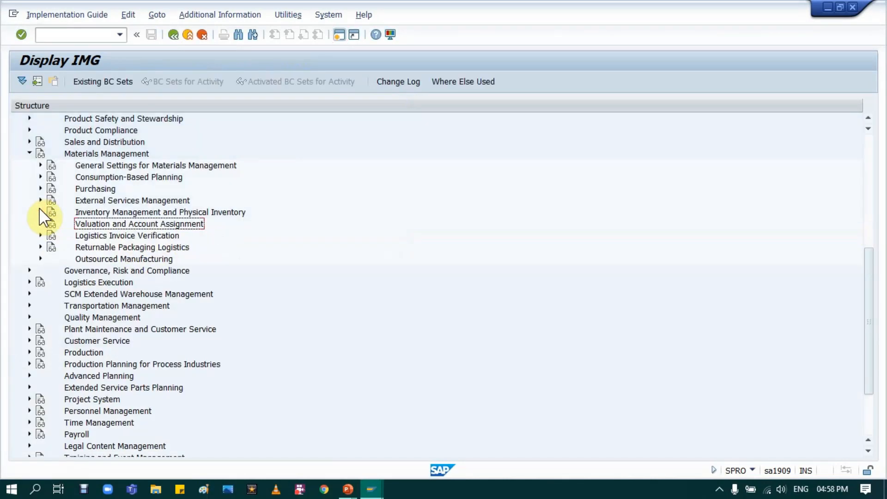
{"action": "left_click", "coordinate": [40, 236]}
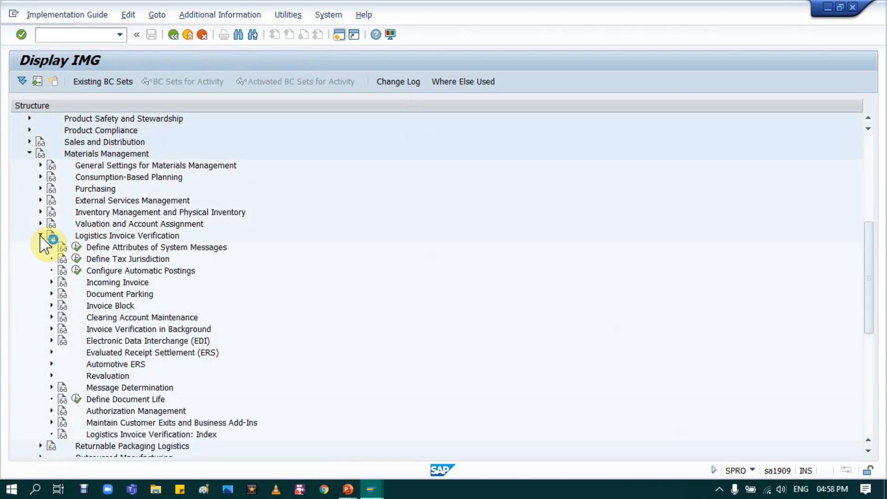
{"action": "left_click", "coordinate": [132, 249]}
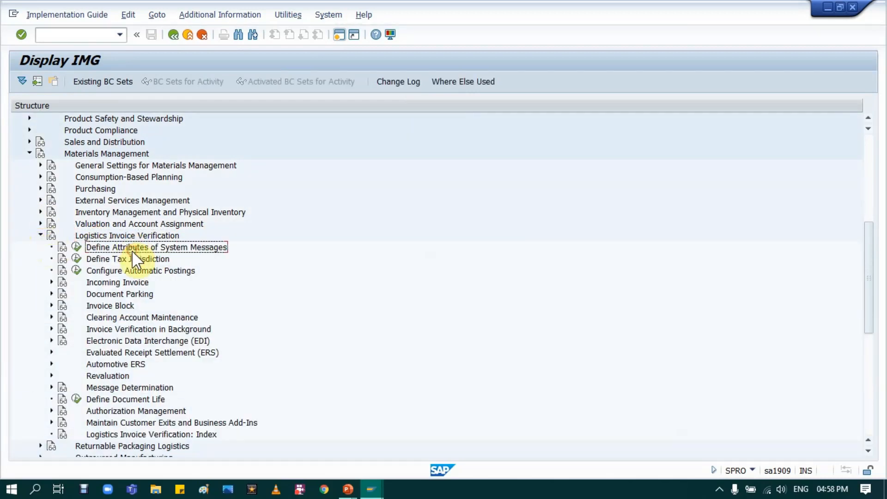
{"action": "left_click", "coordinate": [76, 249]}
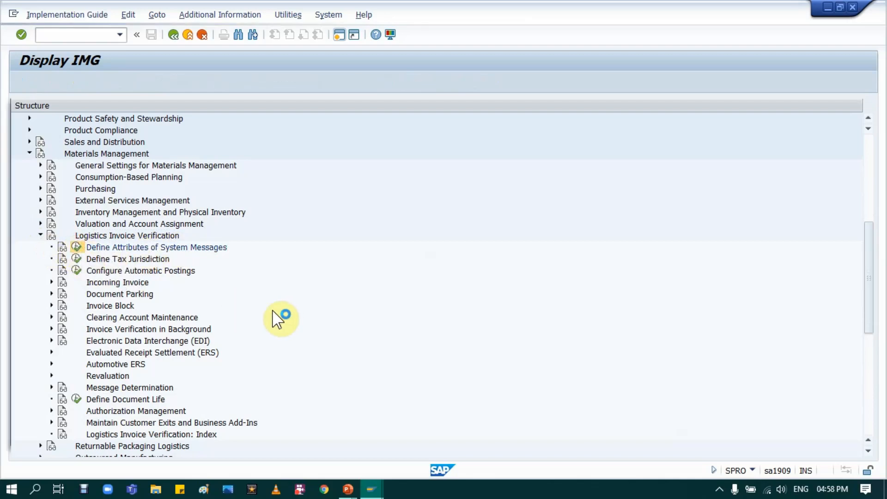
Open Define Message Types for Area M8, examine the batch input category of message 444, and return to the activity selection.
{"action": "double_click", "coordinate": [120, 157]}
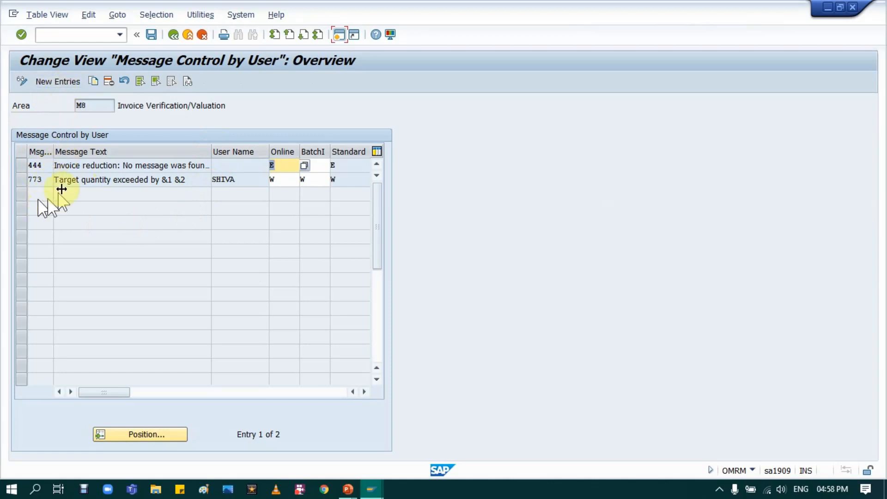
{"action": "left_click", "coordinate": [312, 165]}
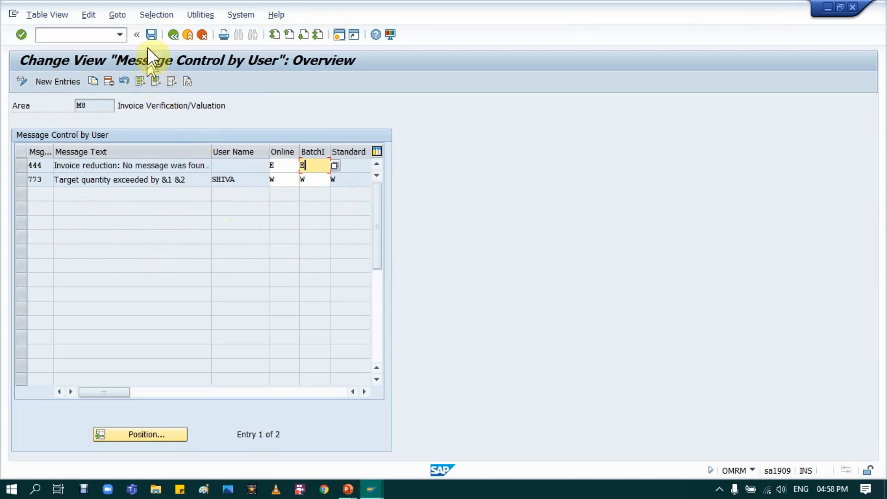
{"action": "left_click", "coordinate": [172, 36]}
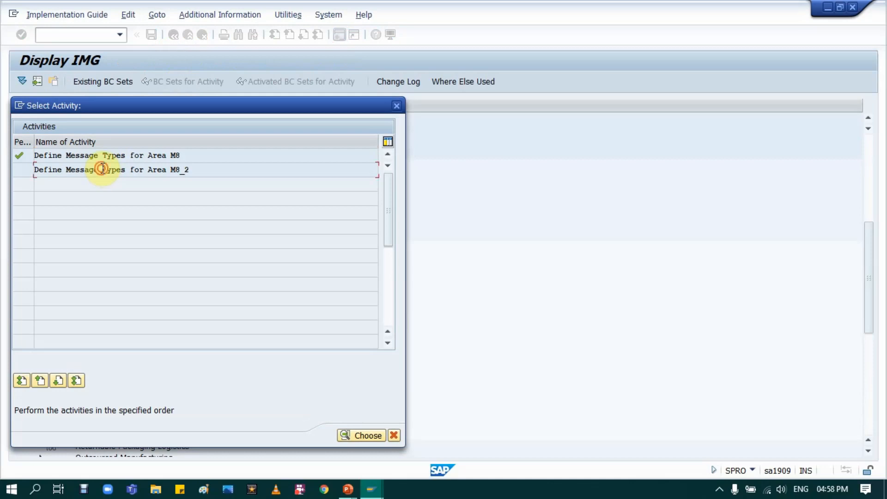
View Define Message Types for Area M8_2, leave it, and switch to the PowerPoint slide show.
{"action": "double_click", "coordinate": [101, 169]}
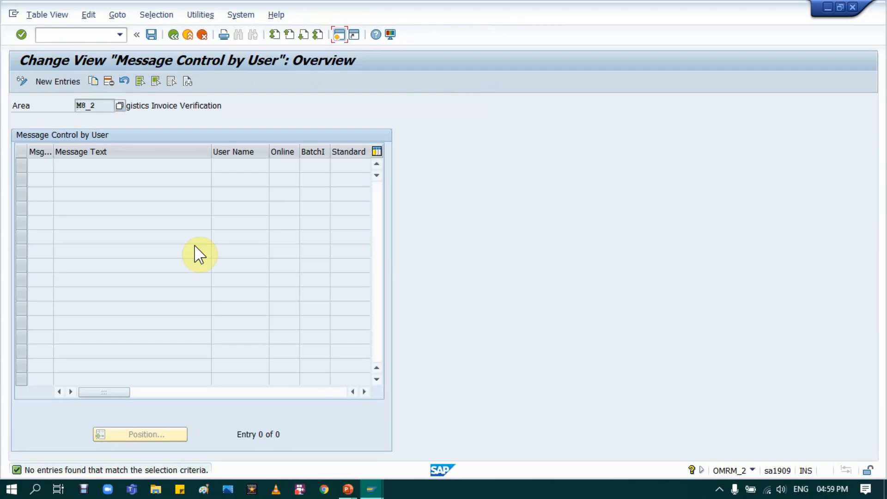
{"action": "left_click", "coordinate": [174, 35]}
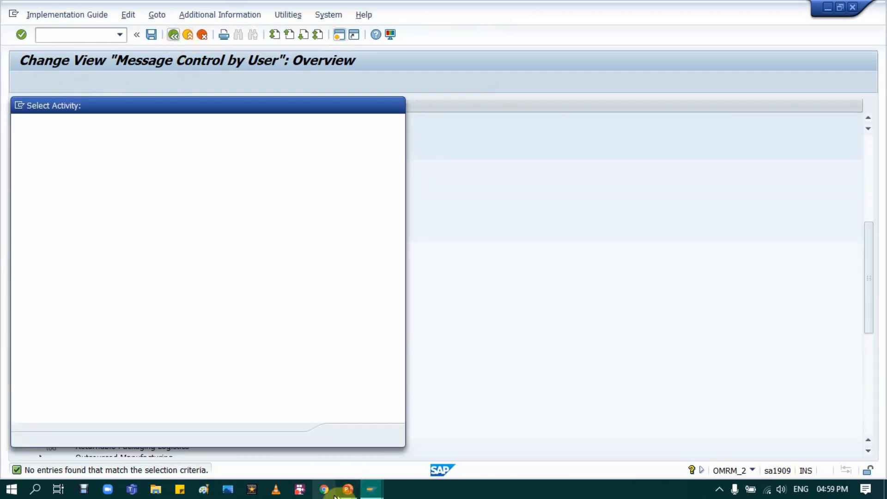
{"action": "mouse_move", "coordinate": [351, 487]}
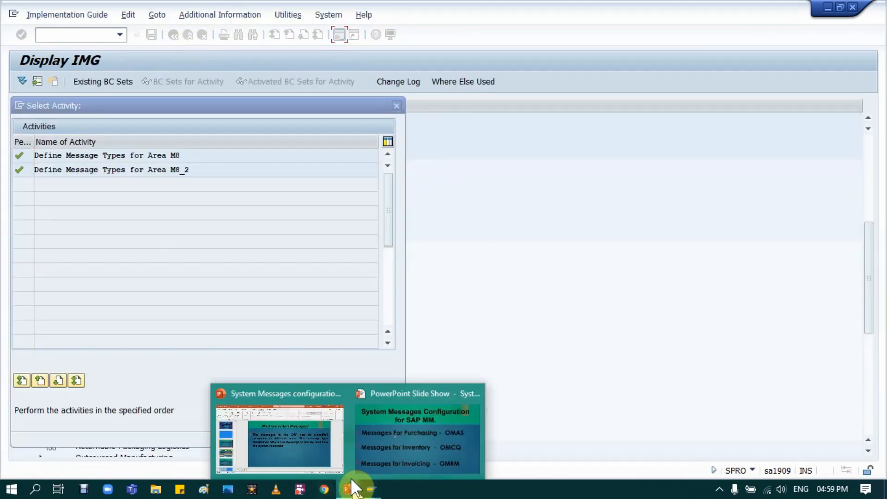
{"action": "left_click", "coordinate": [395, 427]}
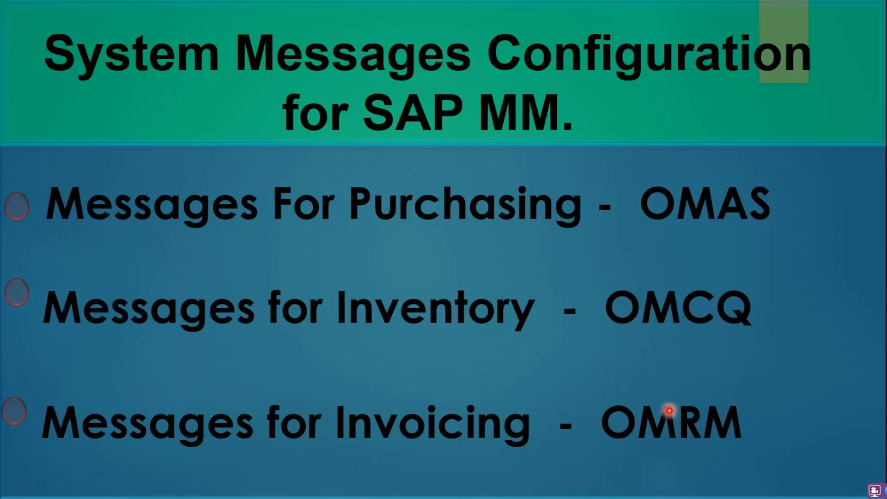